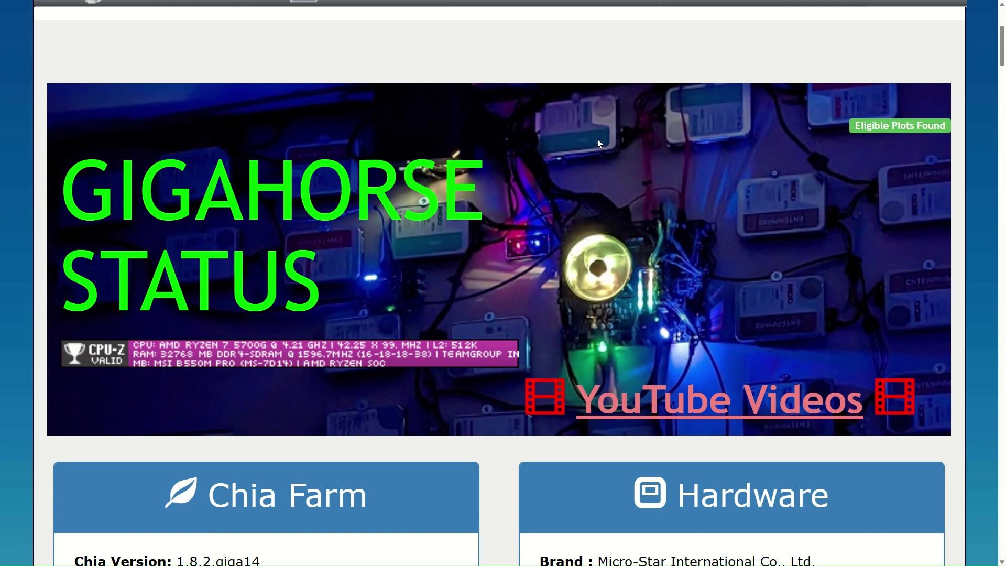
Highlight the Chia Farm figures: 808 TiB total size, 11098 plots and version 1.8.2.giga14.
scroll(676, 166, "down", 6)
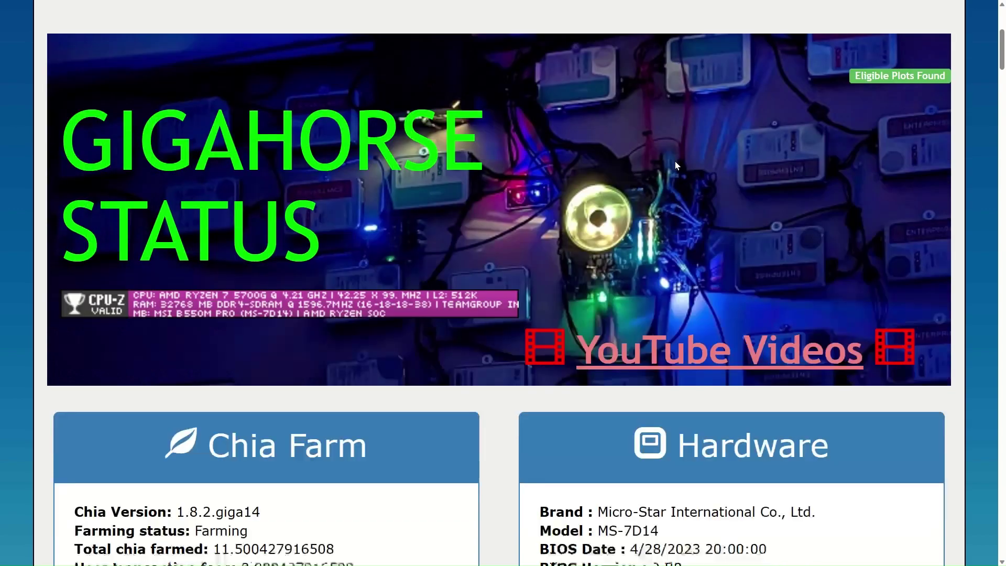
scroll(745, 238, "down", 3)
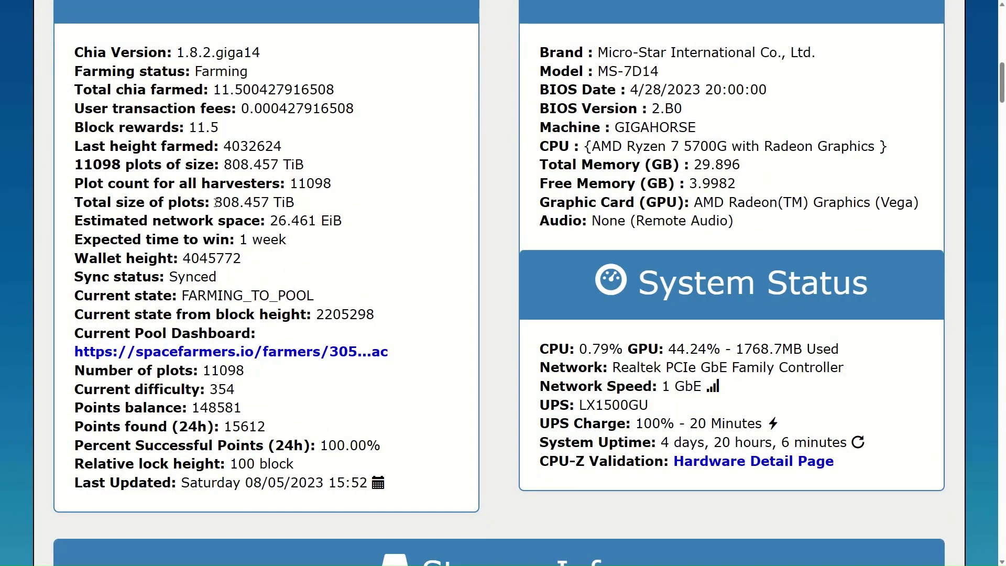
left_click_drag(217, 202, 240, 202)
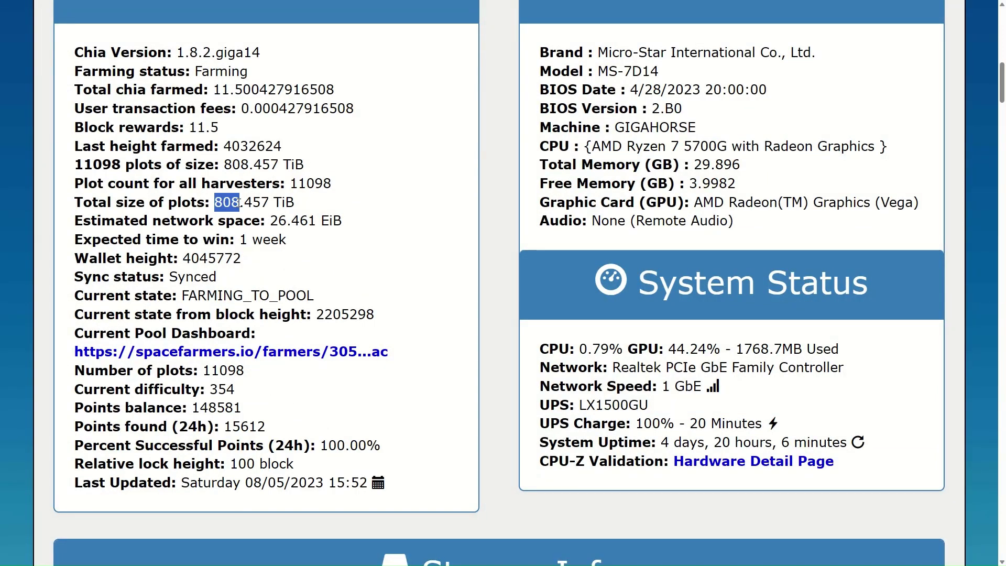
left_click(336, 197)
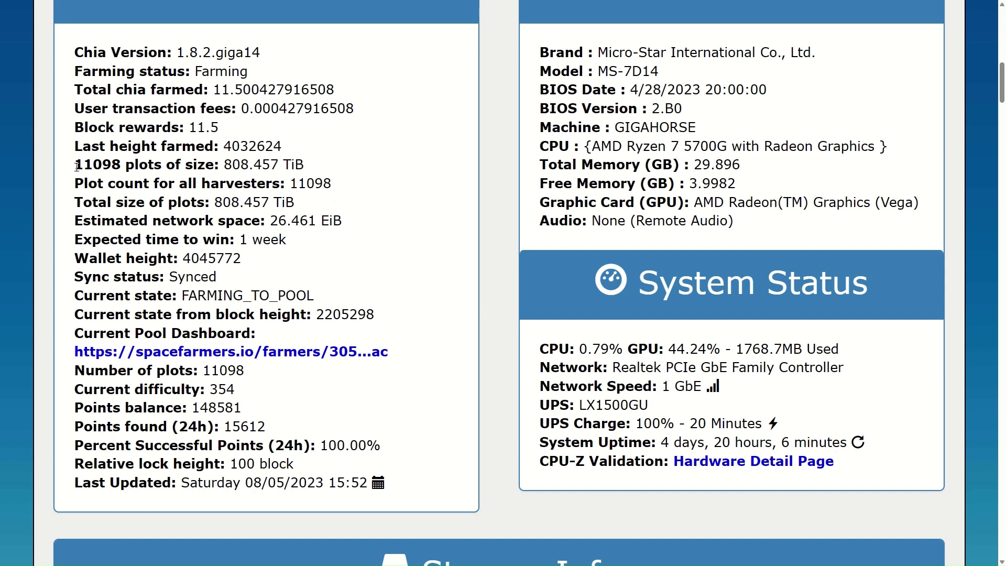
left_click_drag(77, 166, 121, 166)
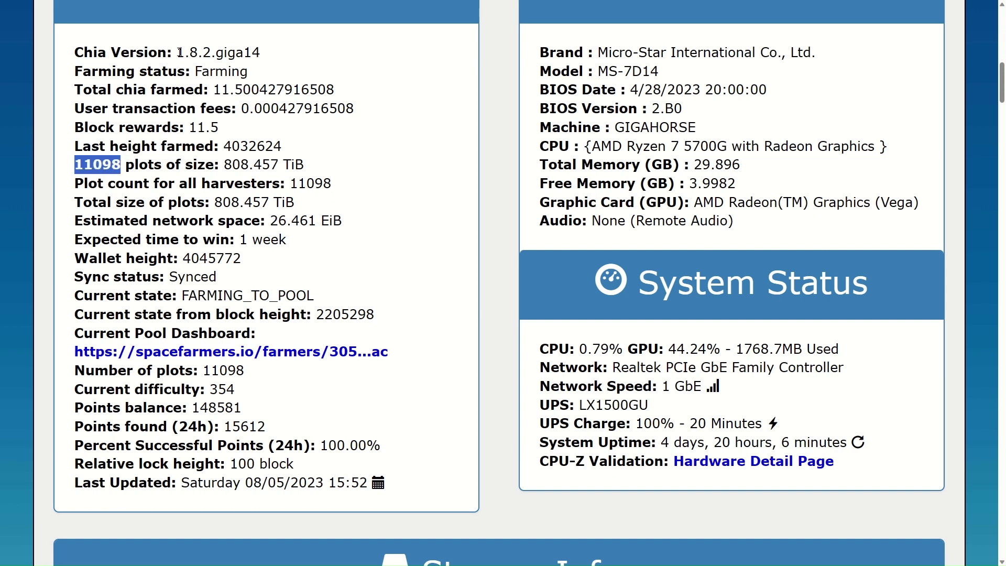
left_click_drag(177, 52, 261, 54)
left_click(381, 214)
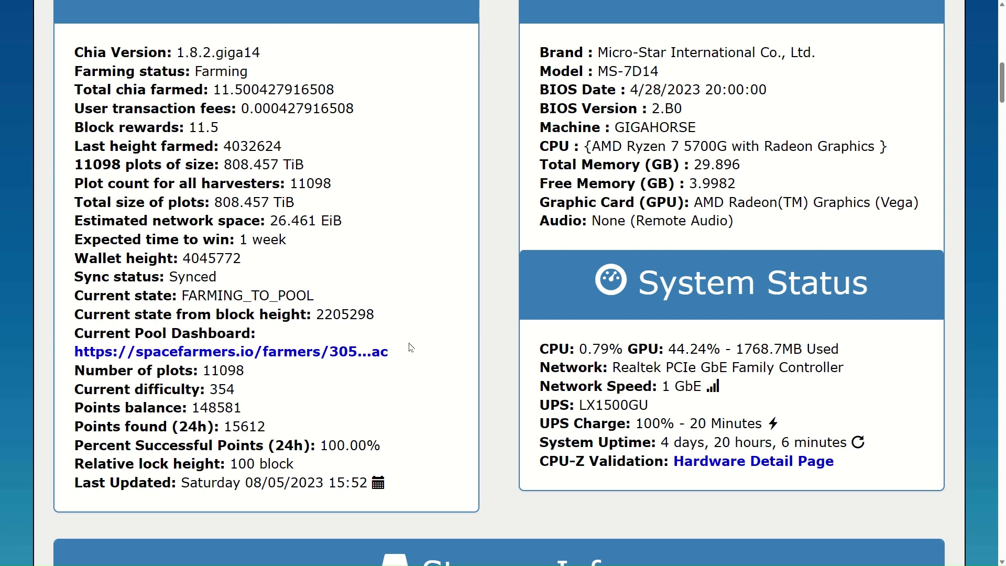
left_click_drag(76, 165, 121, 166)
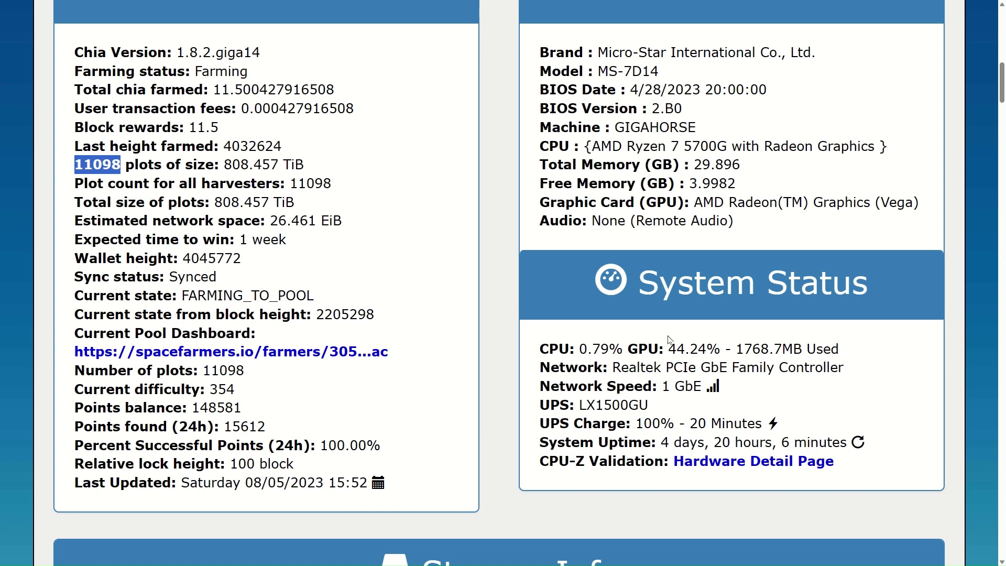
Highlight the System Status values: 44.24% GPU usage, 1 GbE network and 20 minutes of UPS runtime.
left_click_drag(669, 350, 726, 350)
left_click(578, 364)
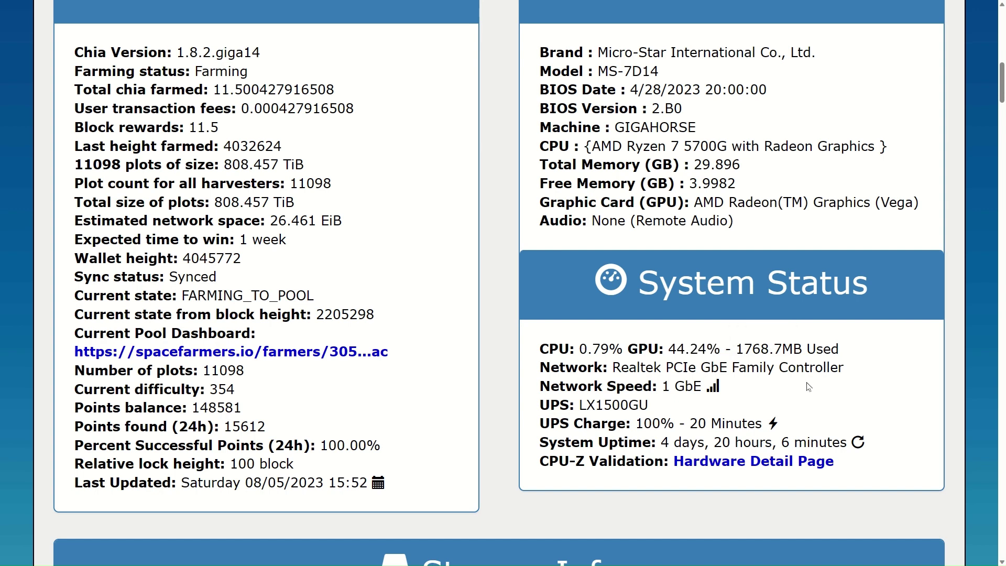
left_click_drag(662, 386, 701, 386)
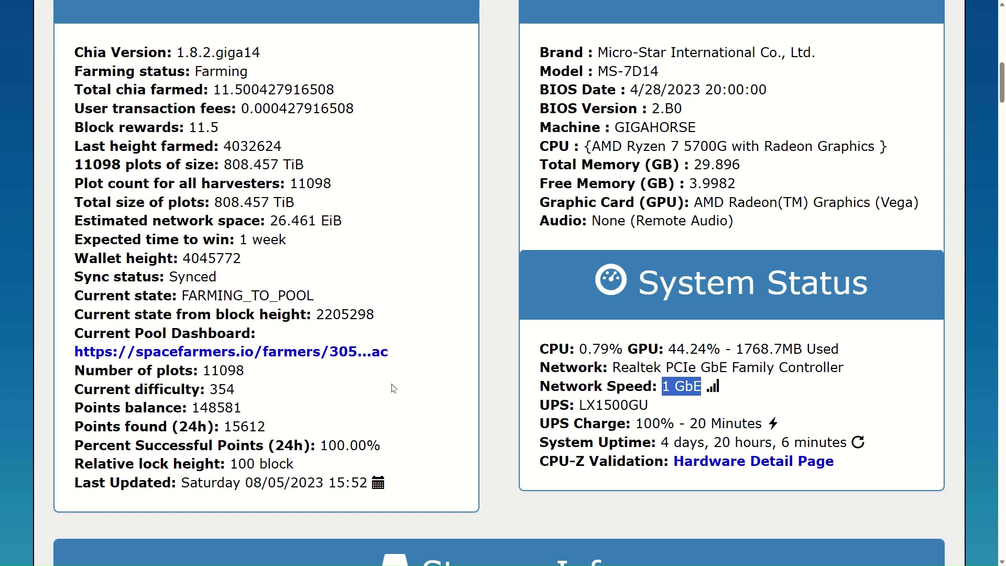
double_click(694, 423)
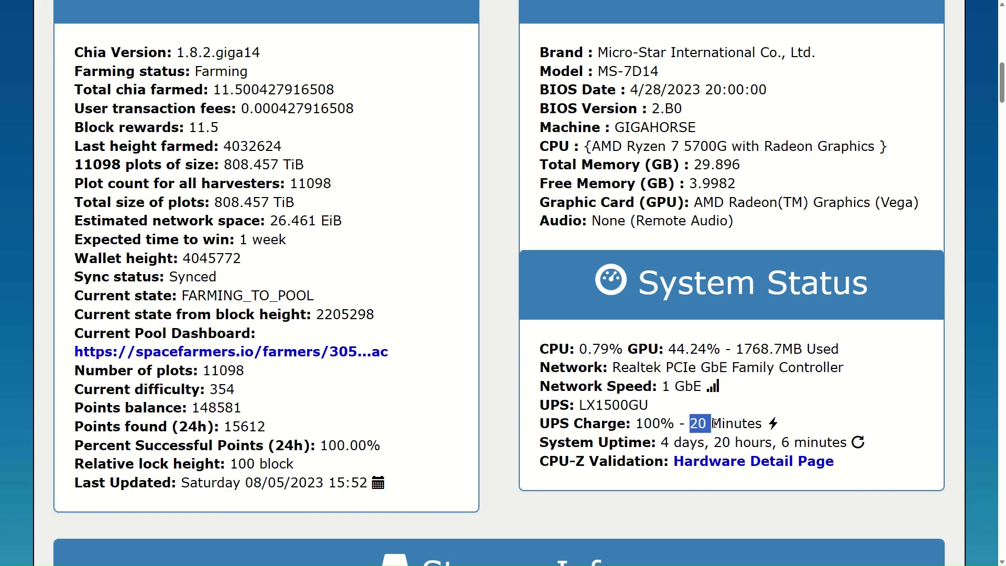
Highlight Disk 0's 43°C temperature and Disk 4's ReFS file system in the disk list.
scroll(343, 336, "down", 6)
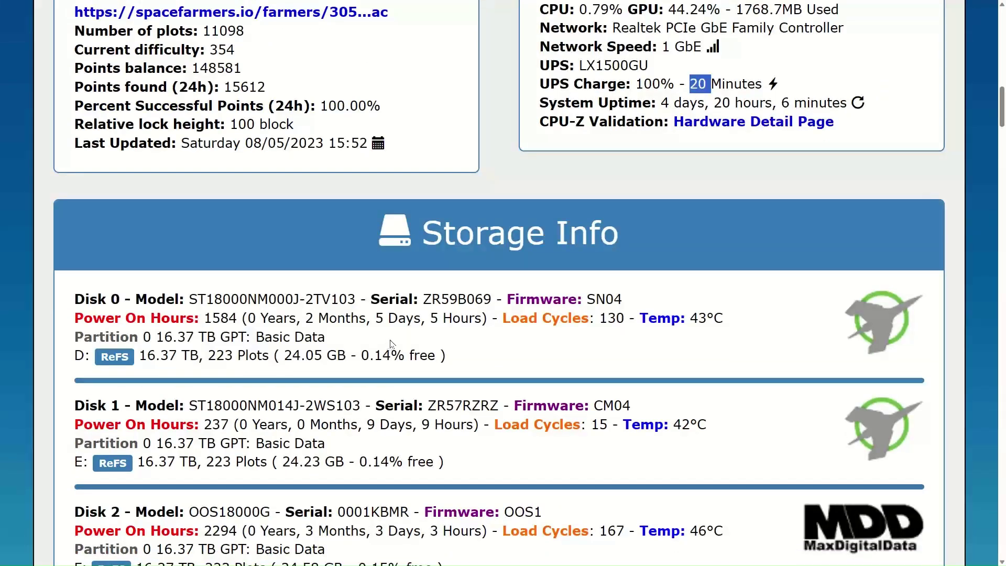
scroll(398, 336, "down", 3)
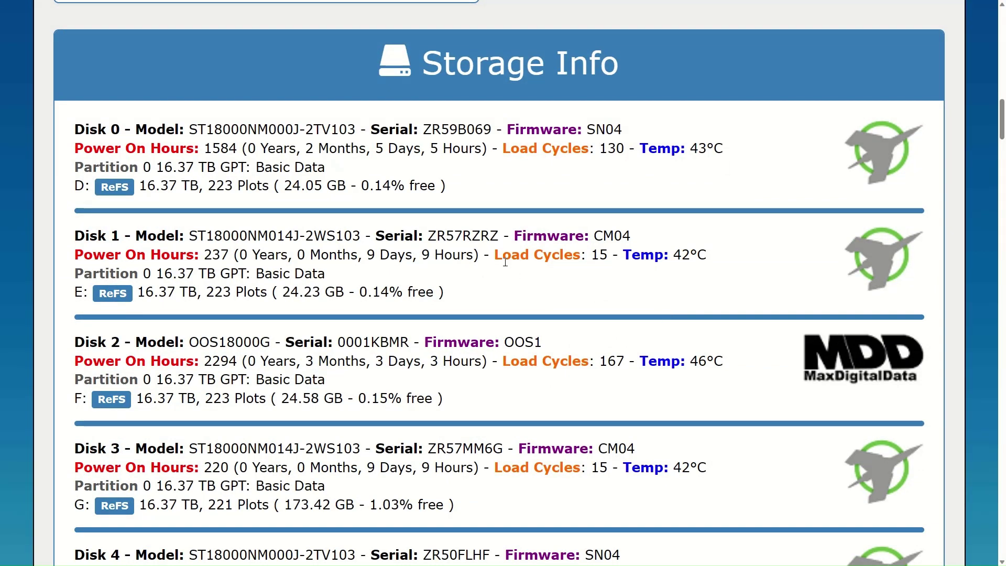
left_click_drag(639, 149, 732, 156)
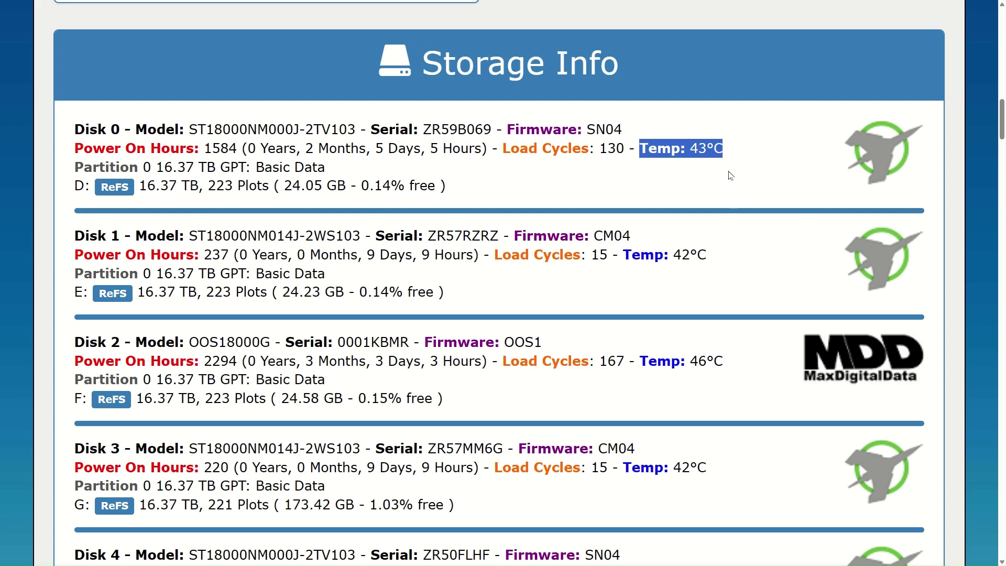
left_click(652, 152)
left_click_drag(639, 149, 725, 152)
scroll(703, 262, "down", 3)
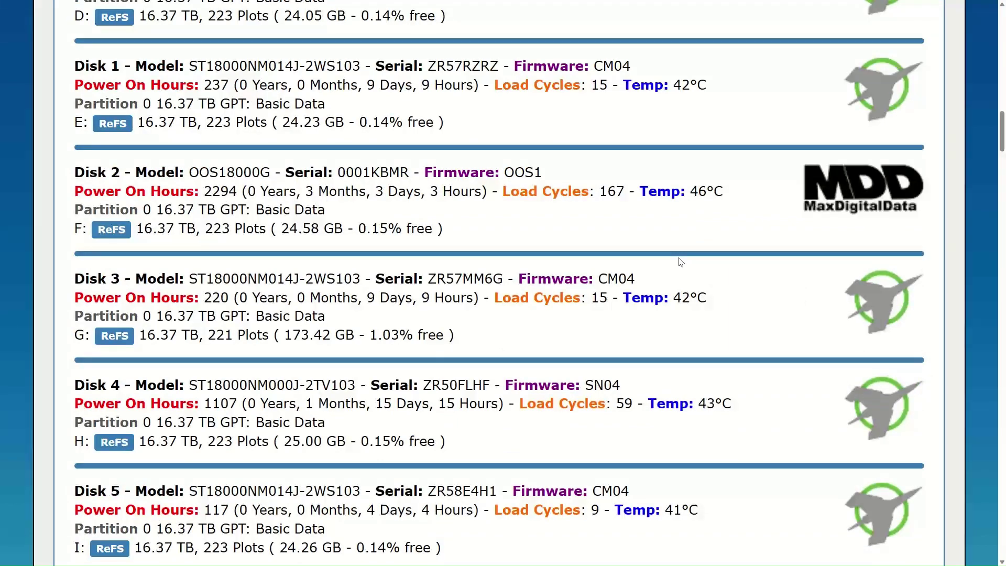
scroll(697, 340, "down", 3)
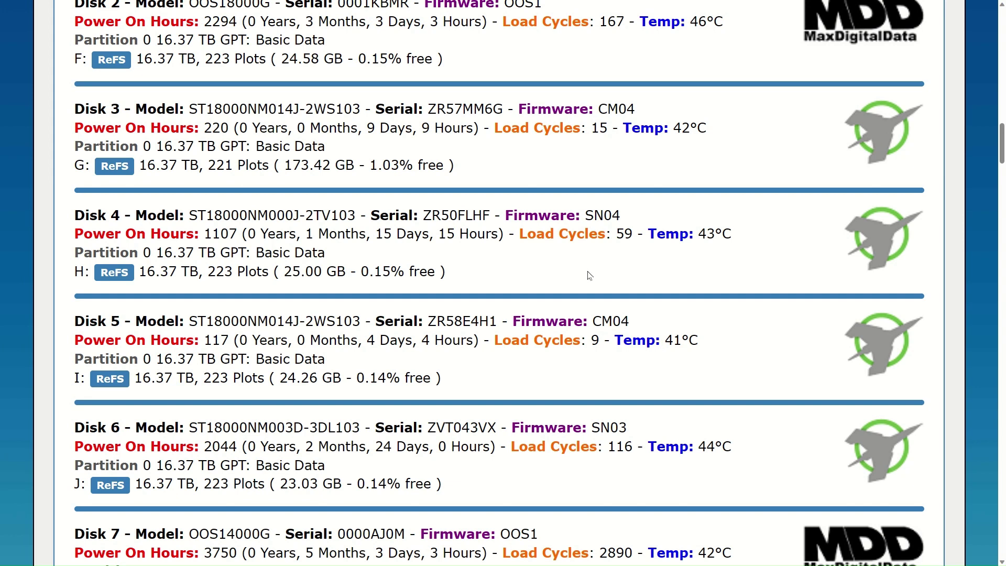
scroll(600, 234, "down", 1)
scroll(600, 235, "down", 3)
left_click_drag(520, 64, 633, 65)
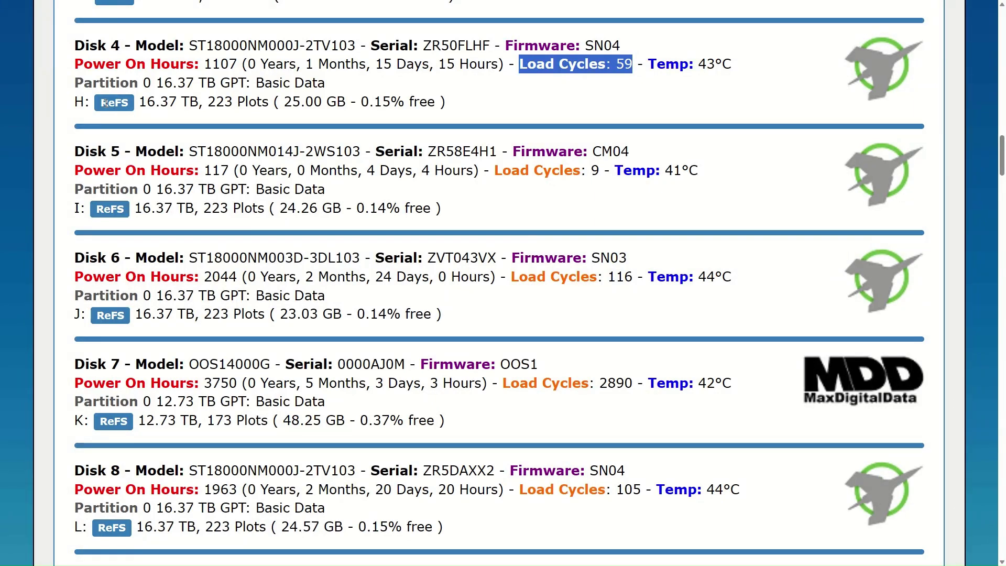
left_click_drag(104, 103, 133, 107)
Scroll past the Proofs Found log down to the empty Errors and Warnings sections.
scroll(510, 301, "down", 20)
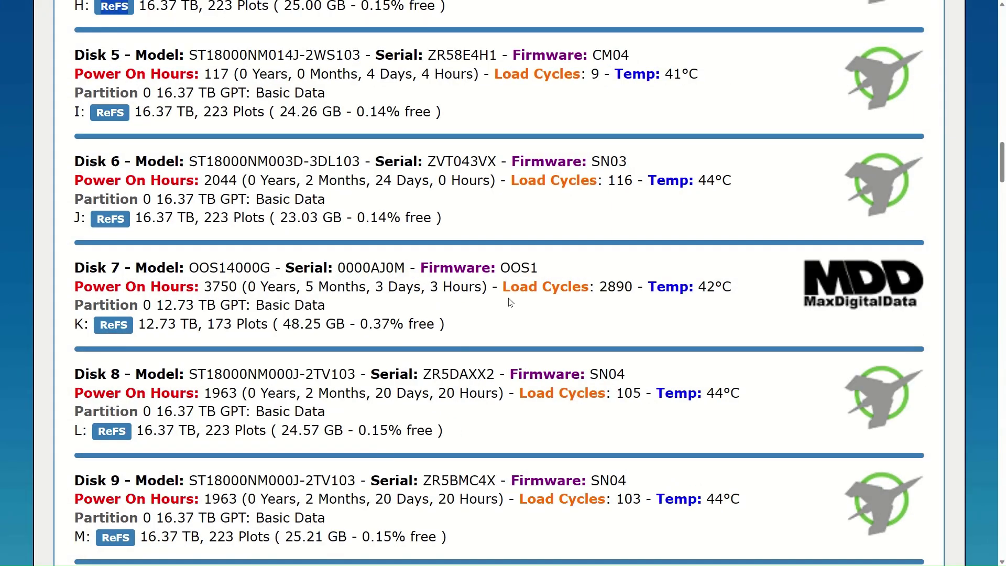
scroll(536, 332, "down", 20)
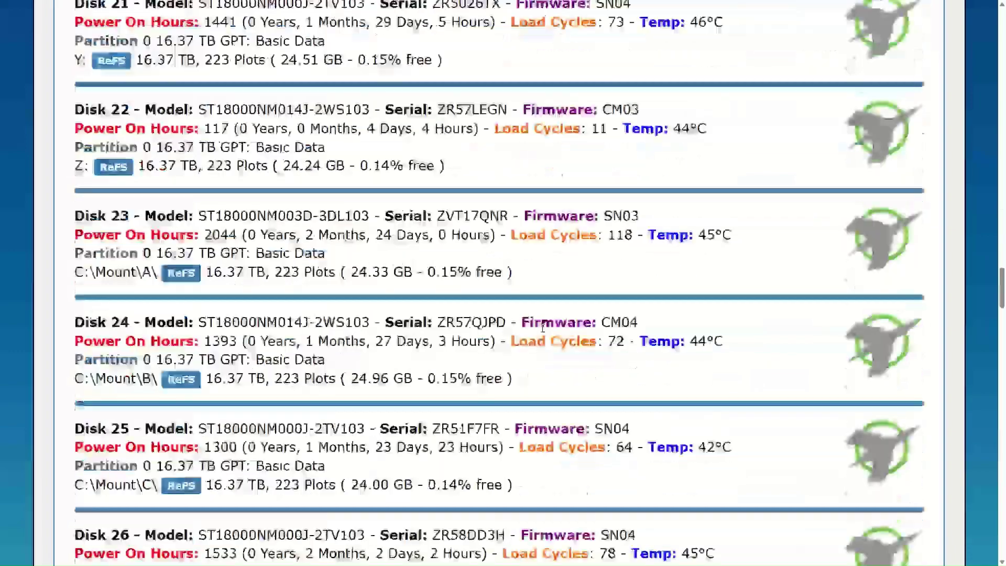
scroll(543, 328, "down", 5)
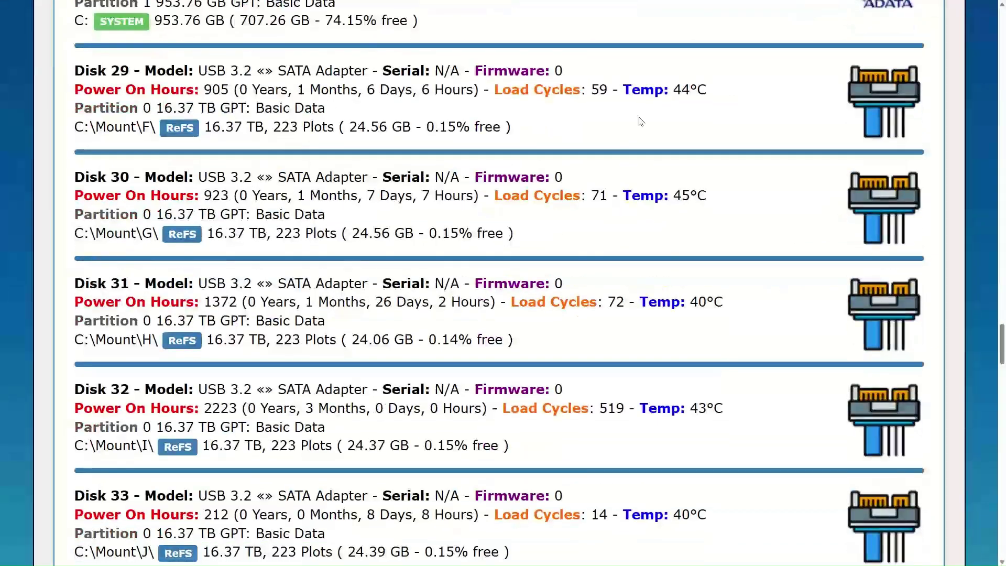
scroll(596, 137, "down", 5)
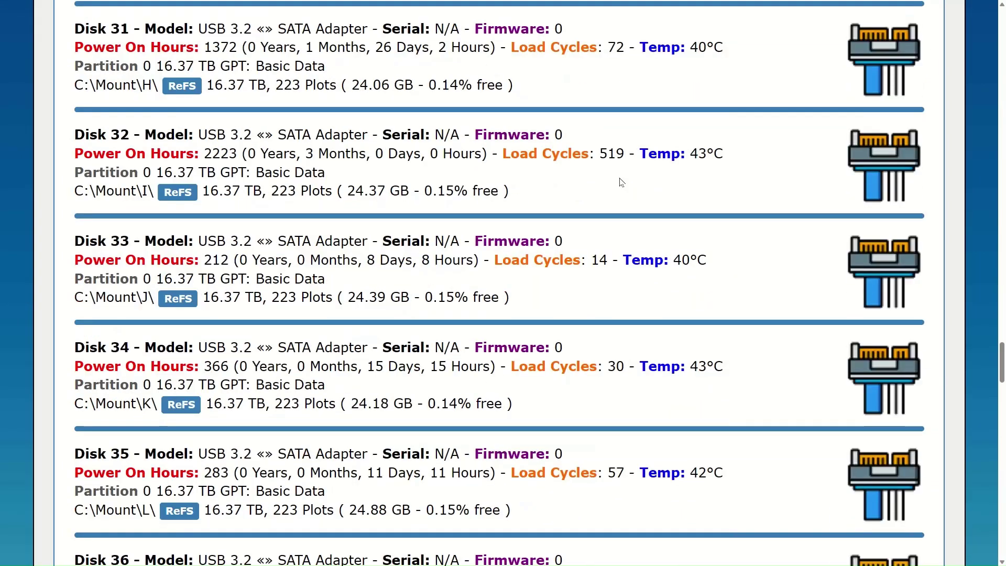
scroll(639, 200, "down", 12)
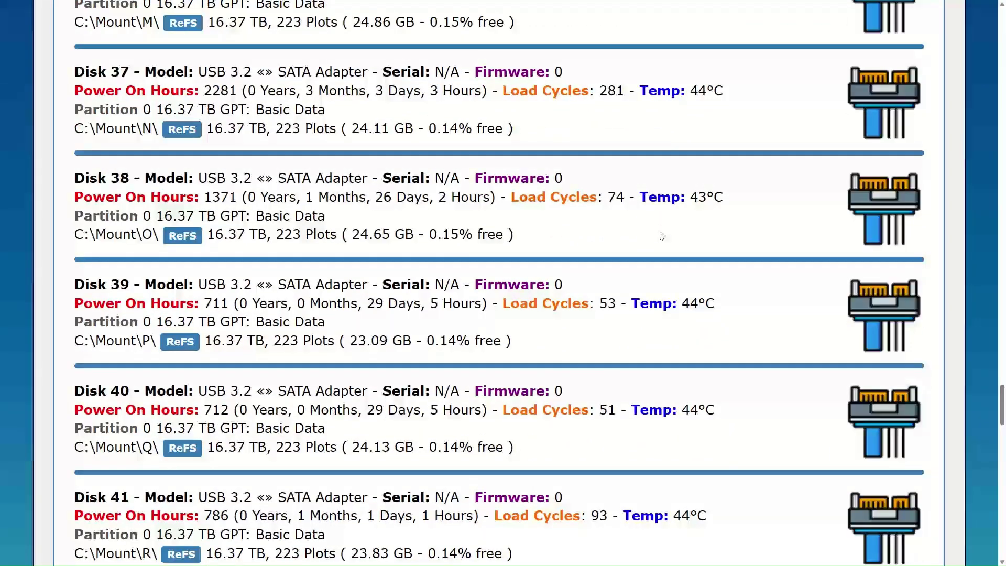
scroll(662, 234, "down", 6)
scroll(638, 252, "down", 20)
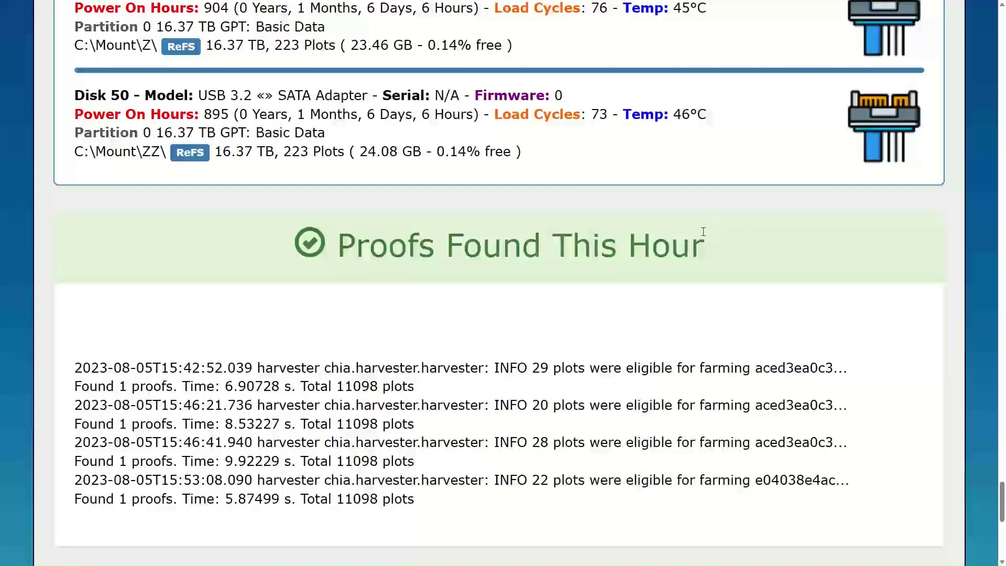
scroll(734, 229, "up", 5)
scroll(524, 304, "down", 3)
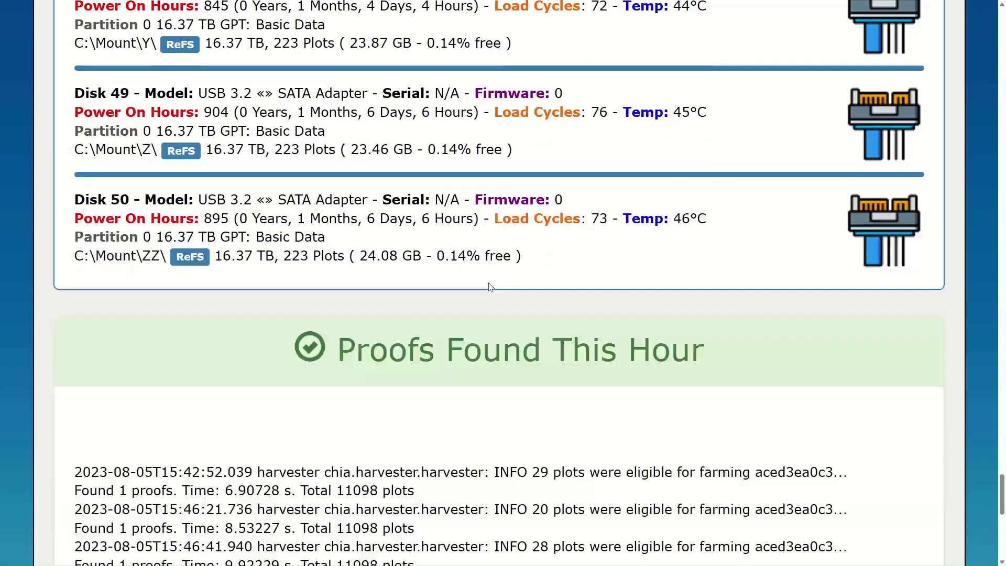
scroll(419, 315, "down", 8)
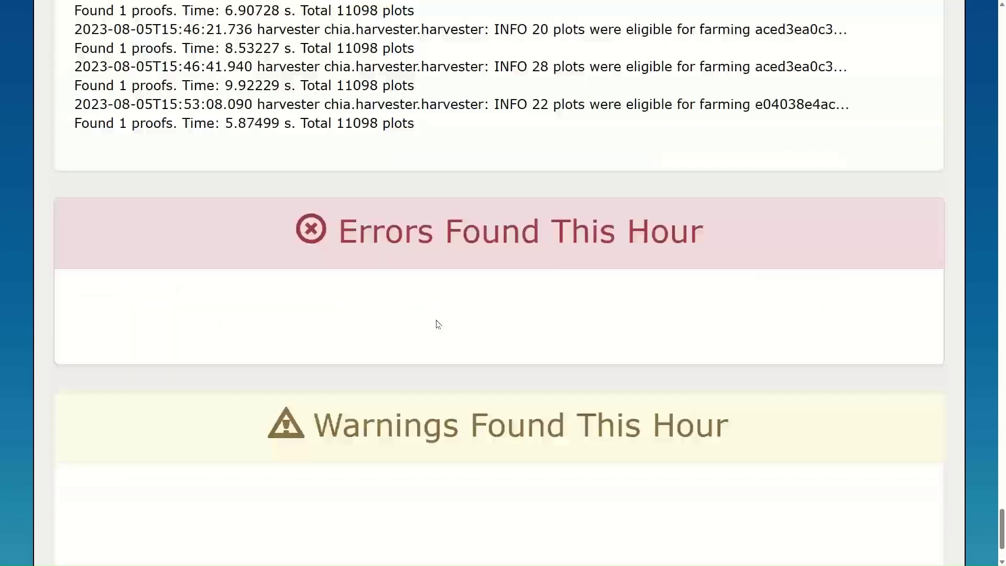
scroll(442, 317, "down", 2)
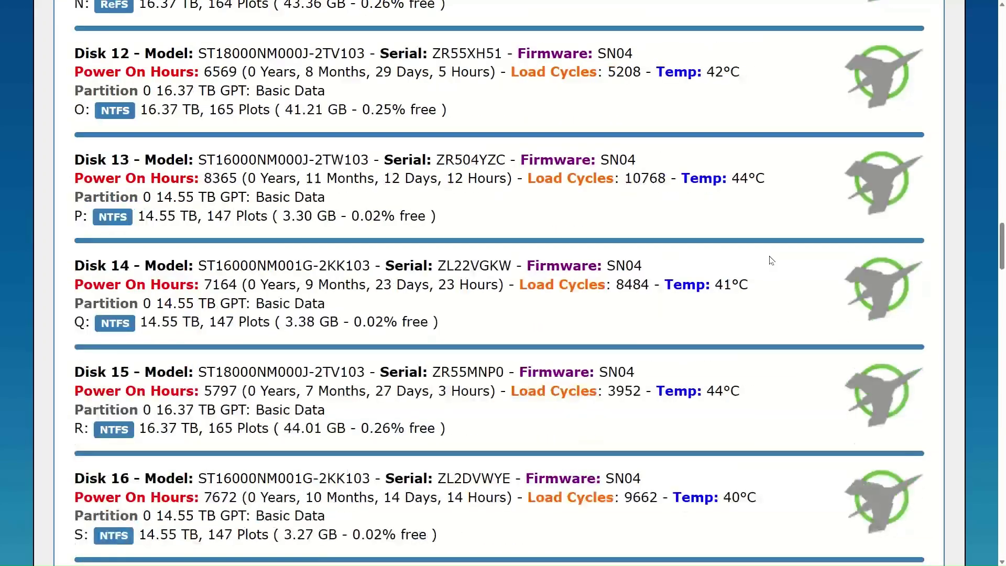
Mark Disk 1's 90.26% free space, 18 Plots count and 50°C temperature in Storage Info.
scroll(772, 261, "up", 20)
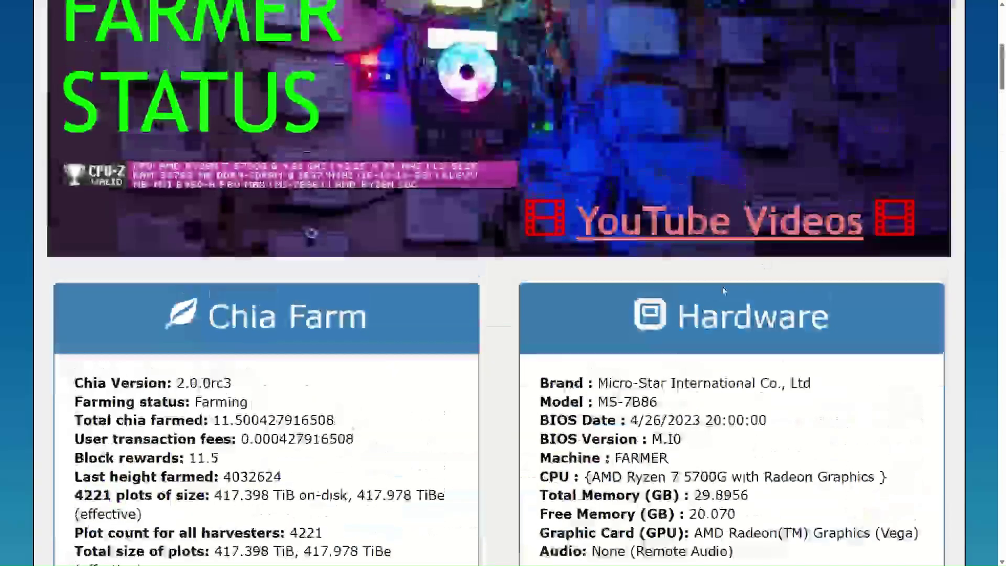
scroll(623, 318, "up", 3)
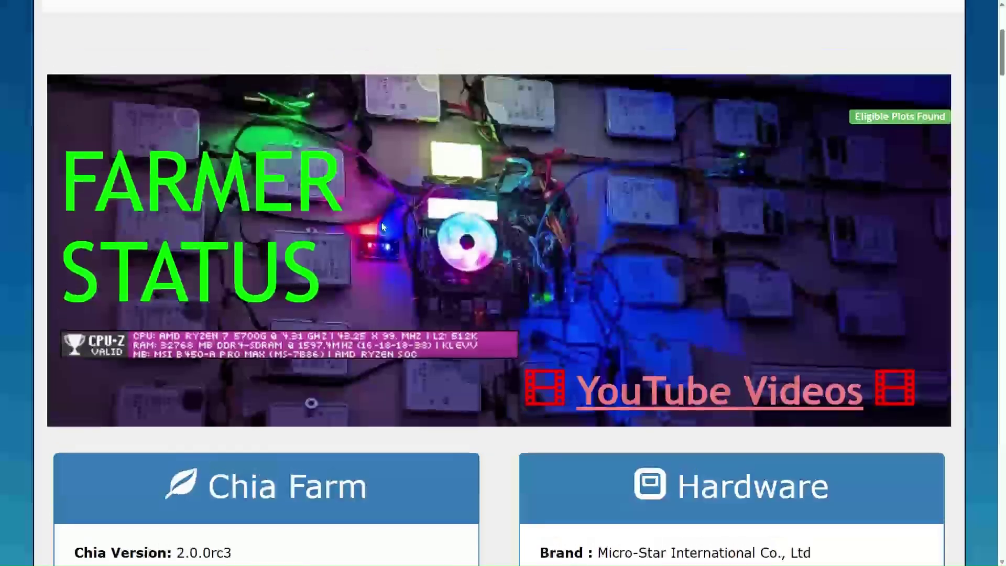
scroll(596, 235, "down", 15)
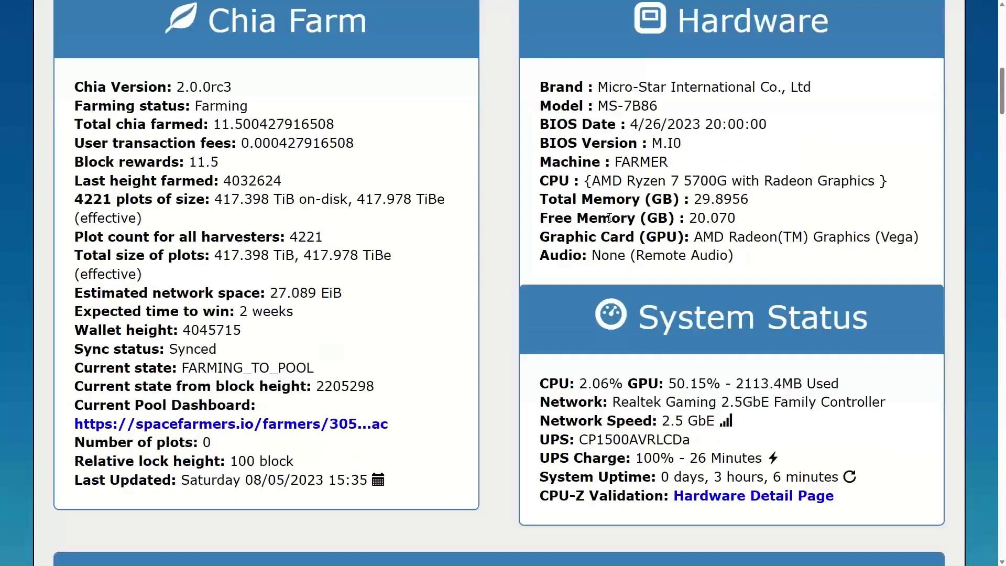
scroll(609, 211, "down", 3)
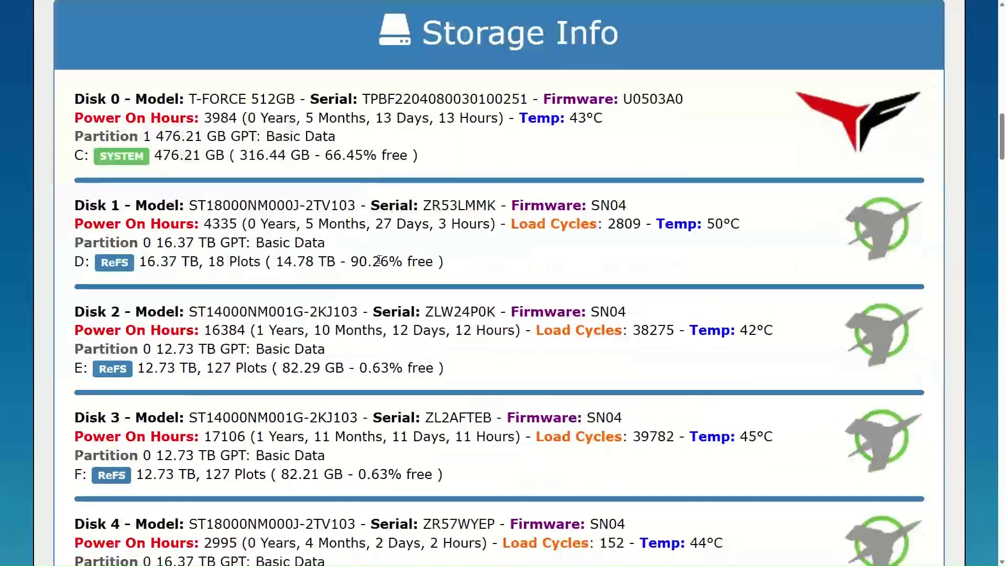
left_click_drag(350, 262, 444, 262)
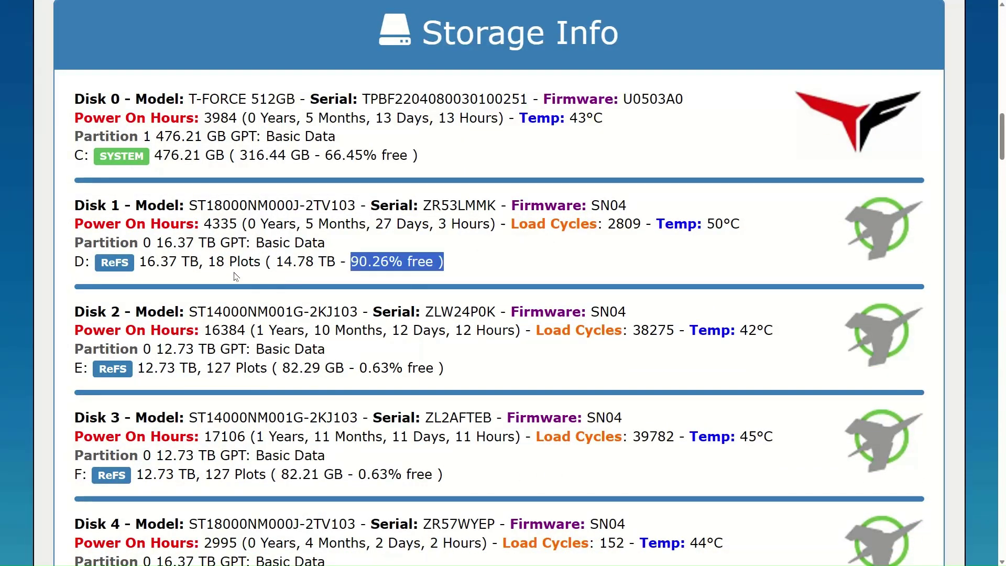
left_click_drag(209, 262, 260, 262)
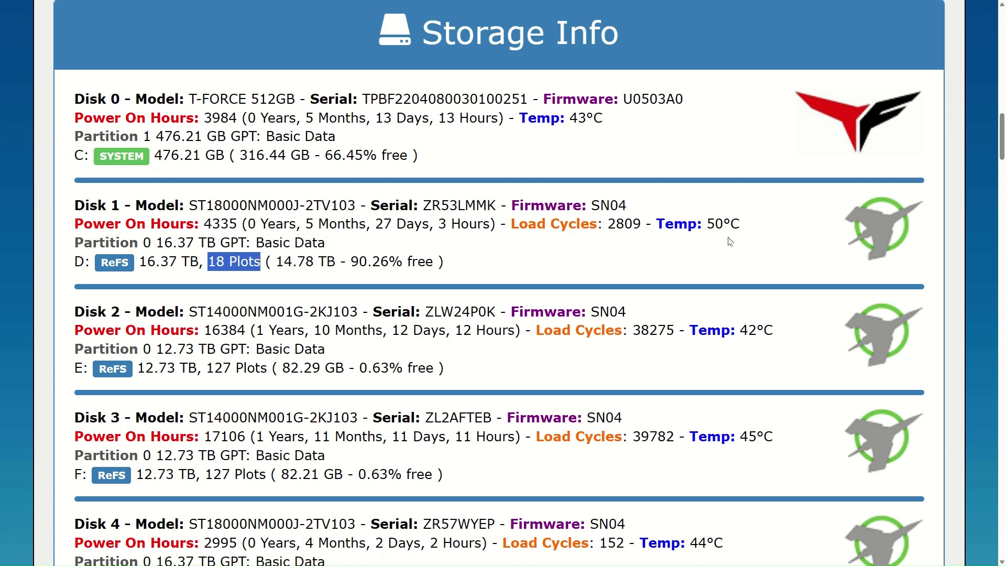
left_click_drag(707, 225, 740, 225)
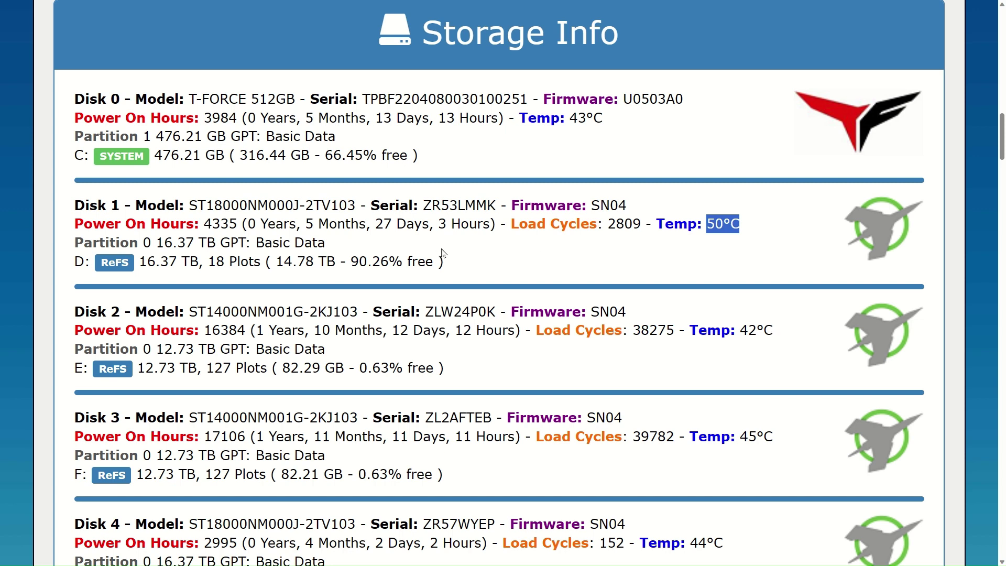
Scroll the disk list, then back up to the Chia Farm summary.
scroll(749, 326, "down", 5)
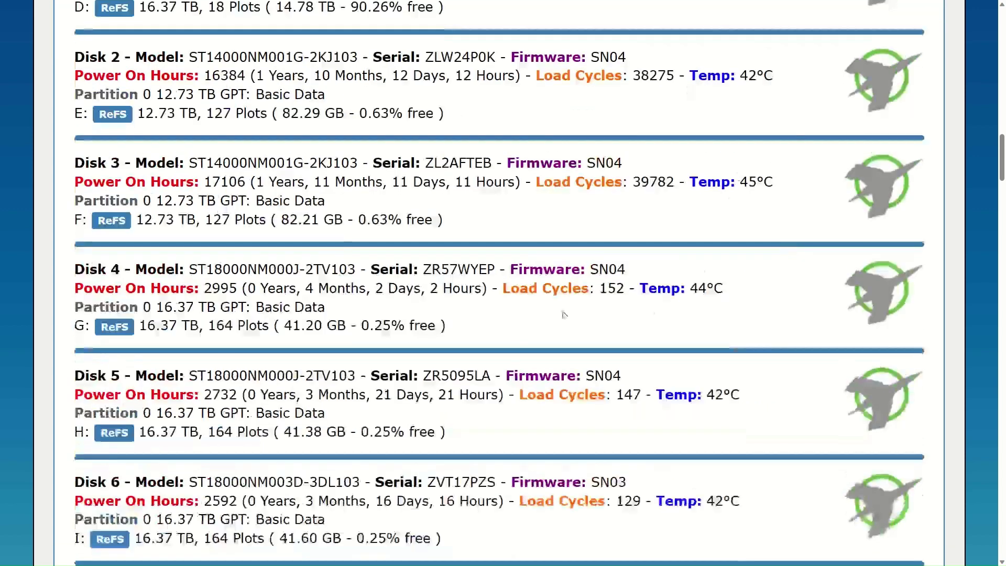
scroll(242, 308, "down", 13)
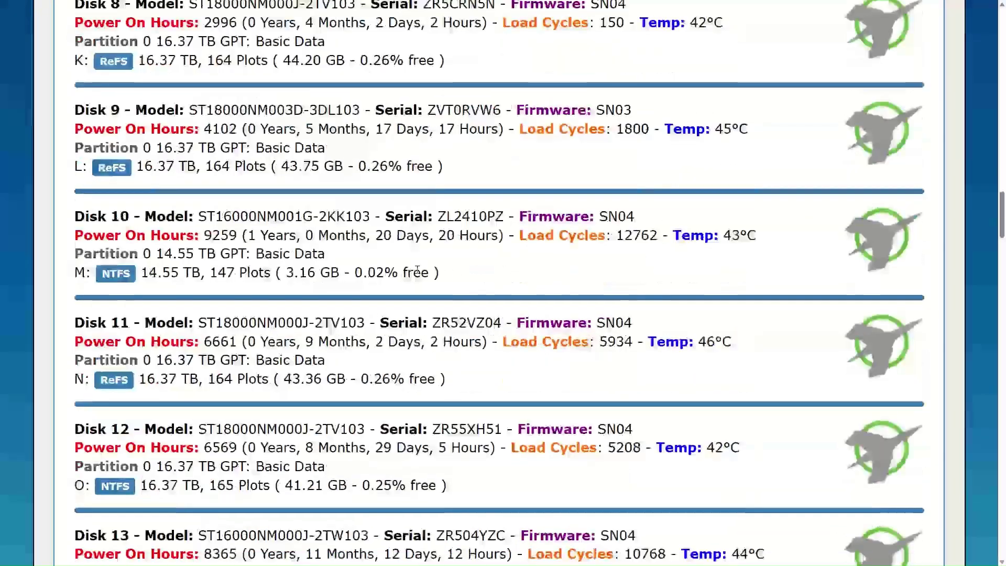
scroll(487, 296, "up", 20)
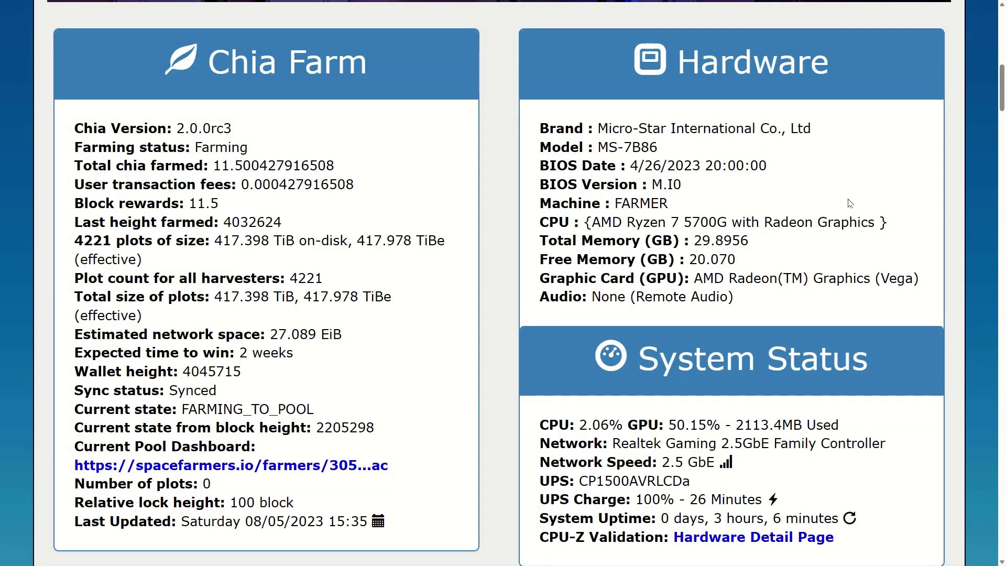
Scroll the Farmer Status page down to the Storage Info disks and back up.
scroll(851, 204, "down", 12)
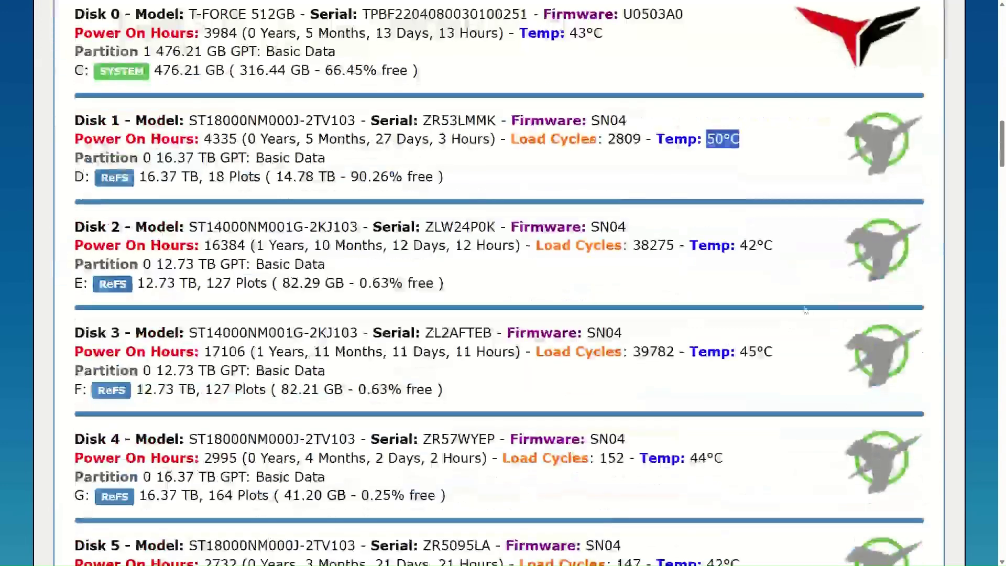
scroll(805, 310, "up", 10)
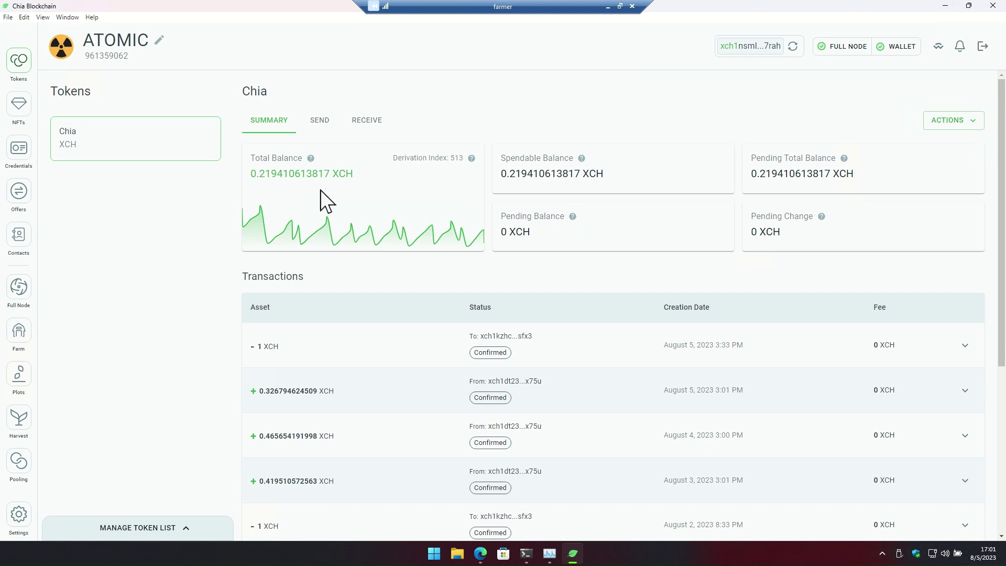
View the Chia Blockchain version details from the Help menu and close them.
left_click(92, 18)
left_click(123, 134)
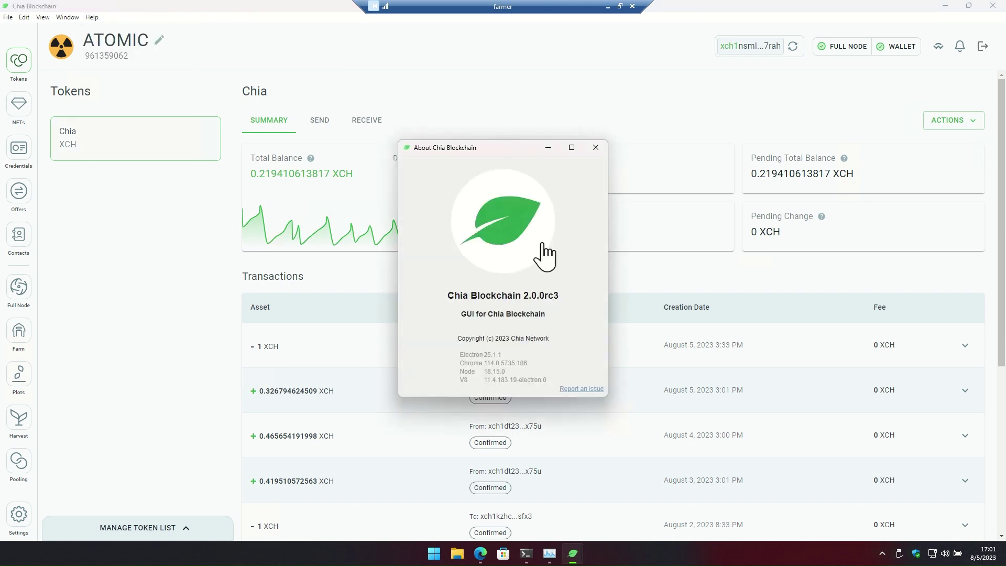
left_click(596, 147)
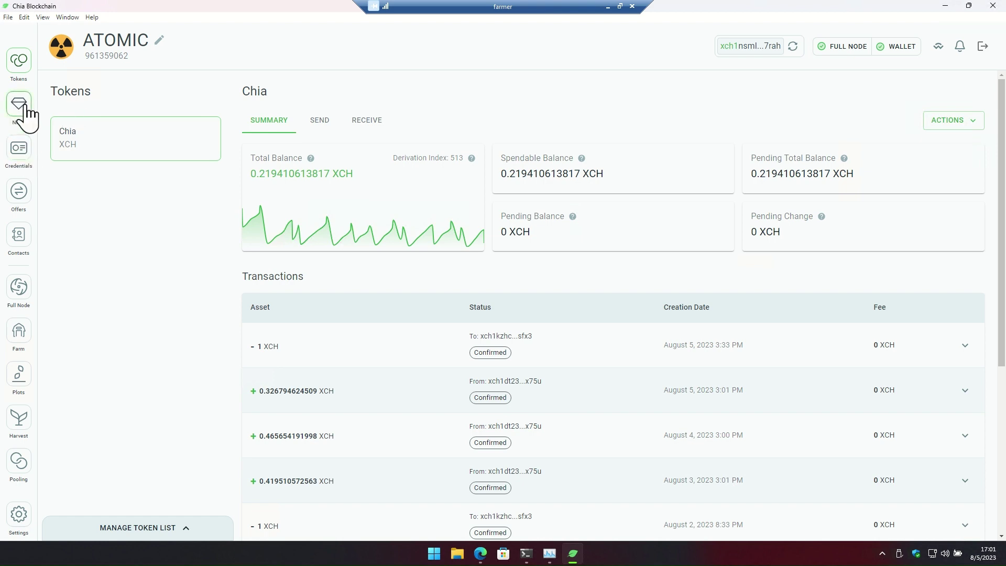
Browse the NFTs, credentials, offers and contacts pages, ending on the Farm Summary.
left_click(21, 110)
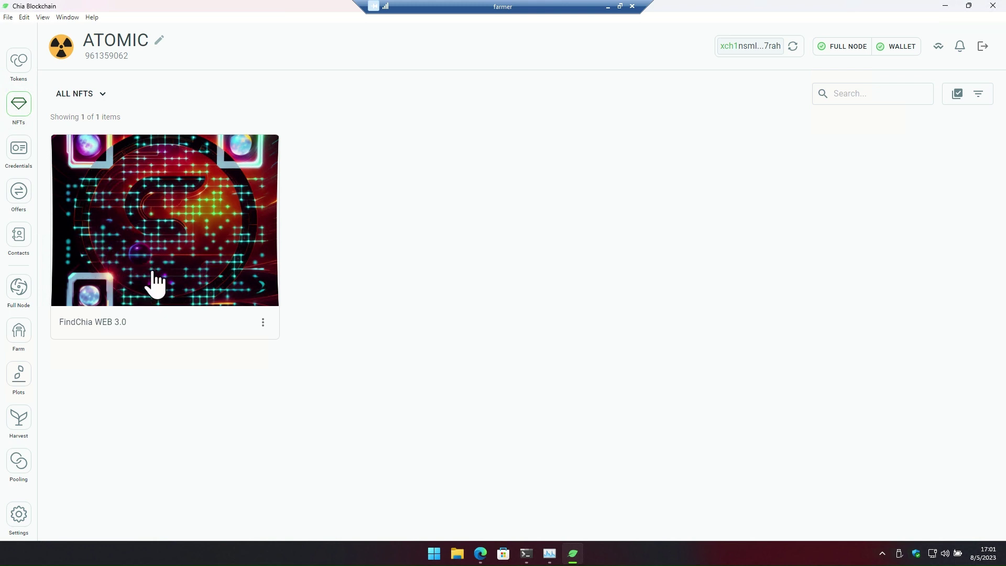
left_click(27, 153)
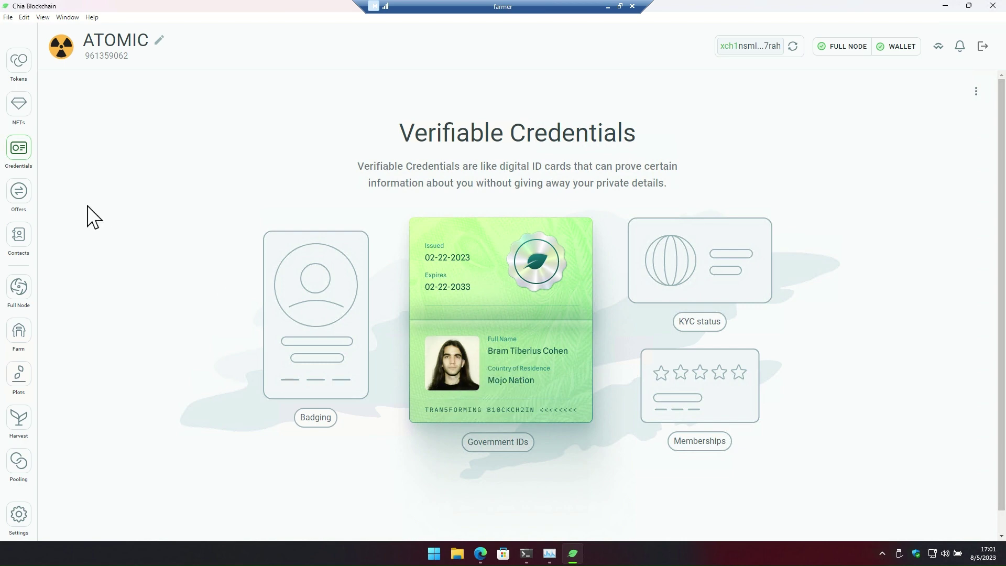
left_click(19, 194)
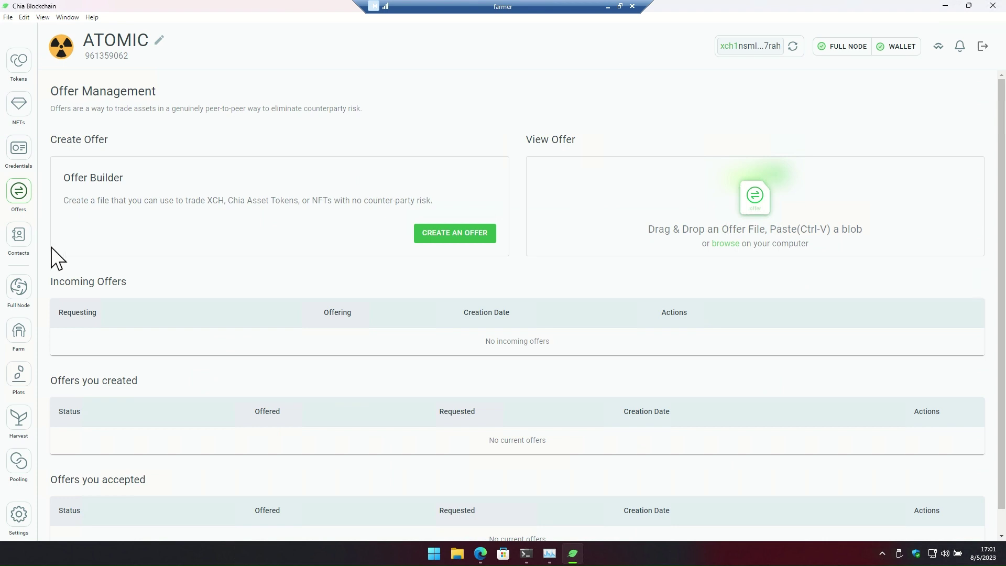
scroll(292, 243, "down", 1)
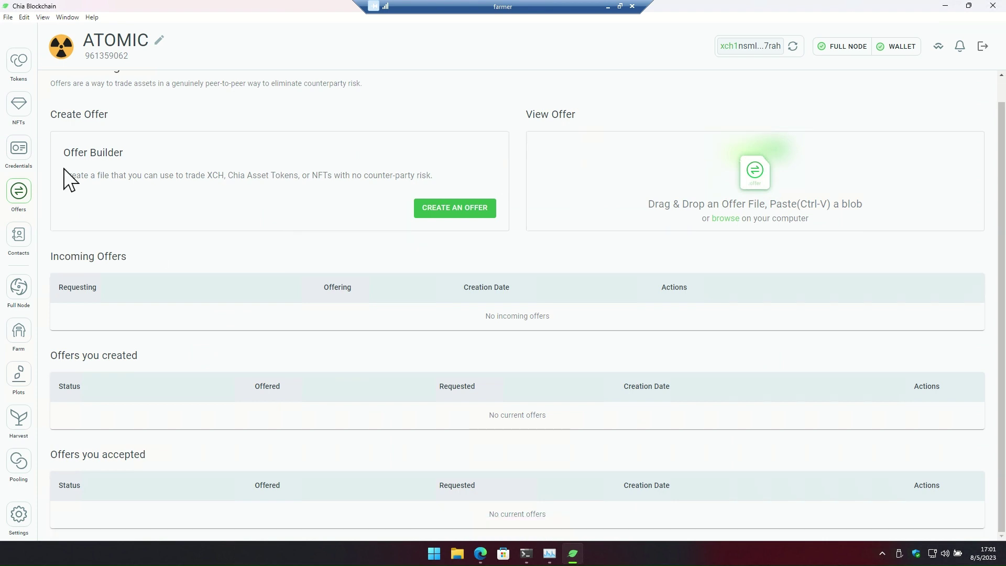
left_click(16, 248)
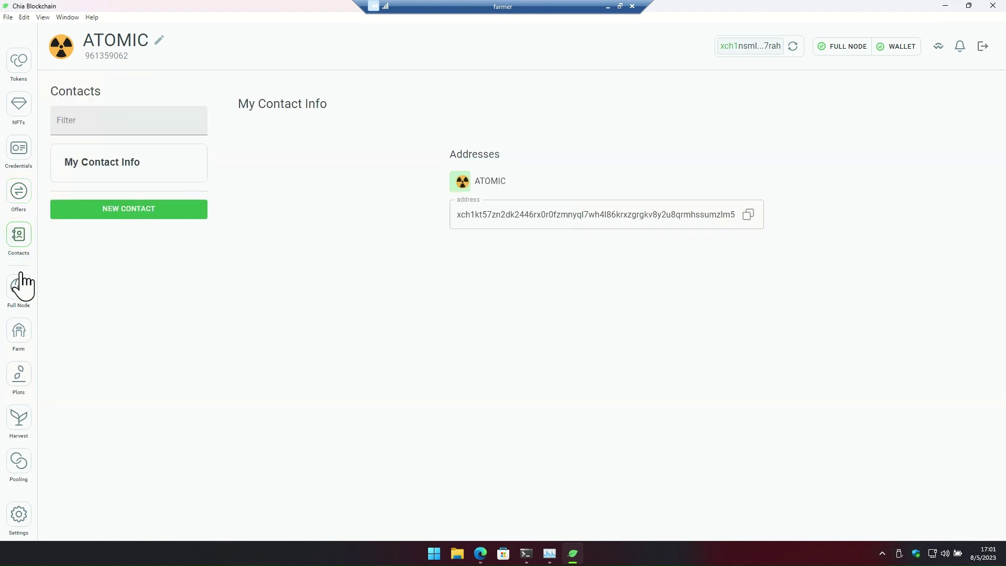
left_click(18, 338)
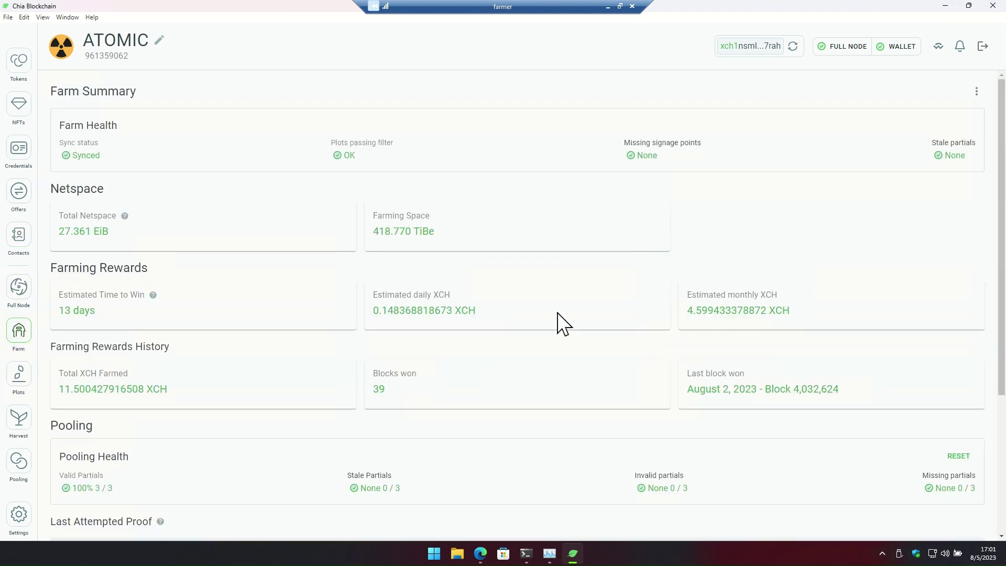
Expand Show Advanced Options on the Farm page to review the full node connection tables.
scroll(578, 311, "down", 4)
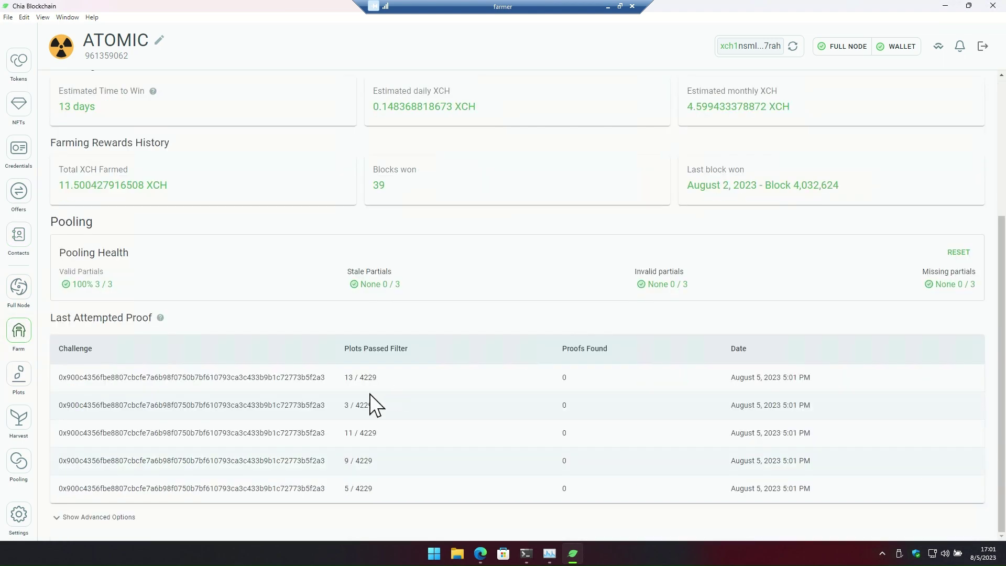
left_click(108, 519)
scroll(592, 394, "down", 4)
scroll(590, 394, "up", 8)
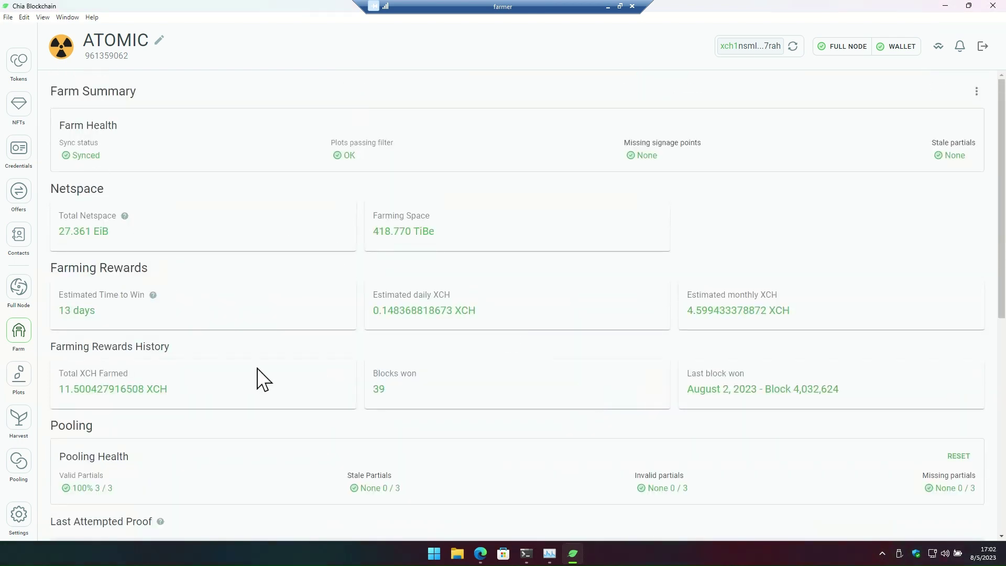
scroll(283, 399, "down", 5)
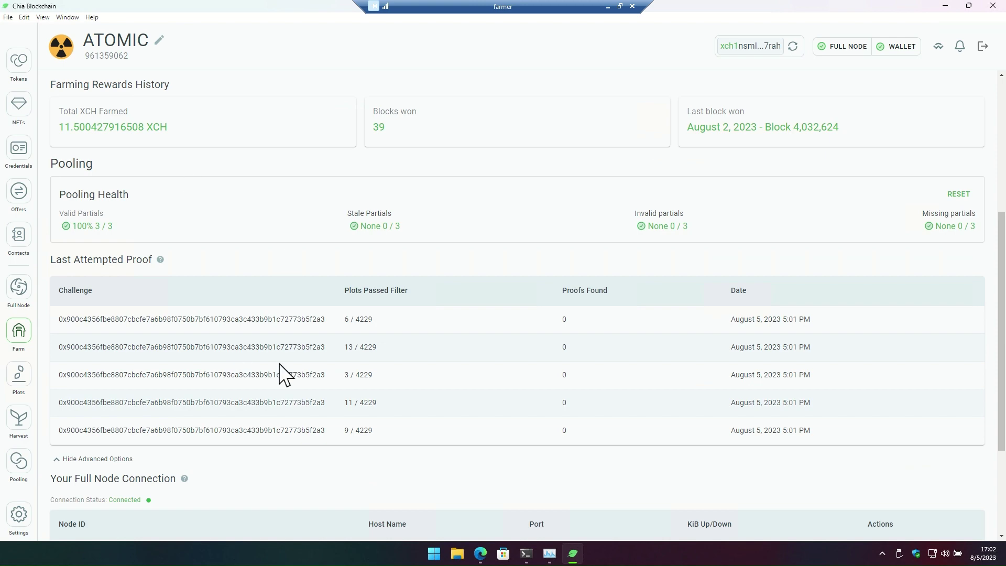
scroll(545, 337, "up", 5)
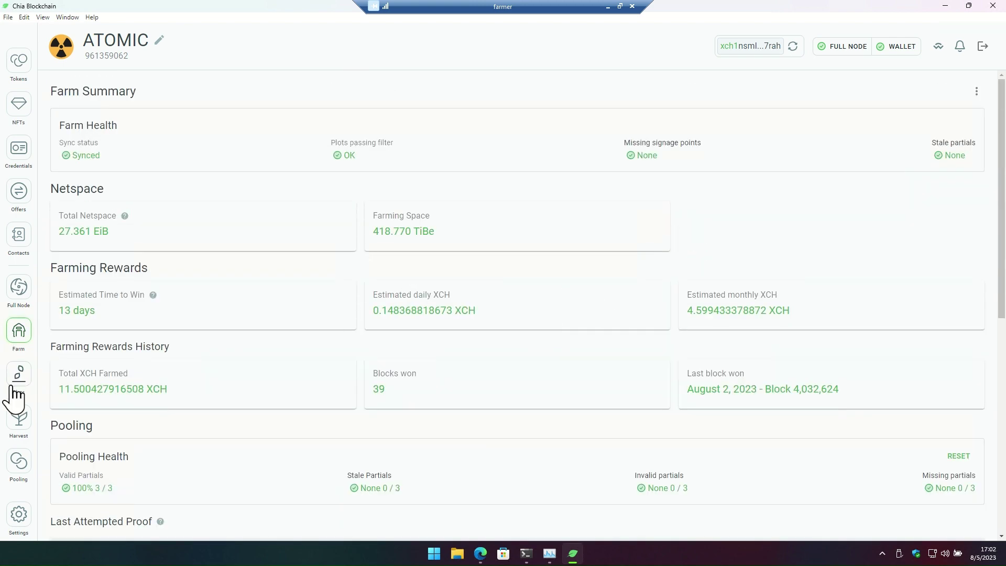
Open the Harvester Summary and pick out the 418.112 TiB raw and 418.869 TiBe effective space.
left_click(21, 427)
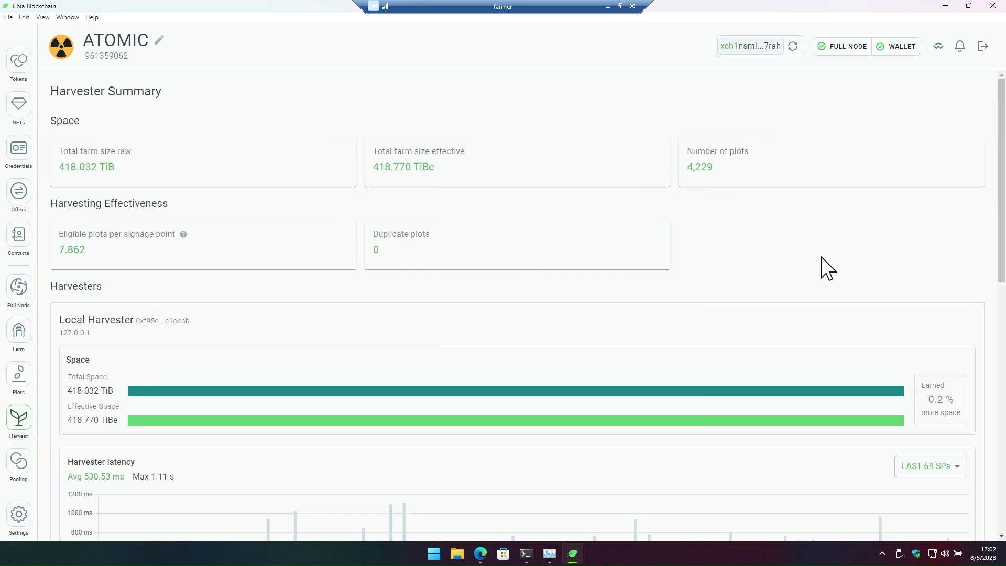
scroll(758, 270, "down", 7)
scroll(734, 210, "up", 7)
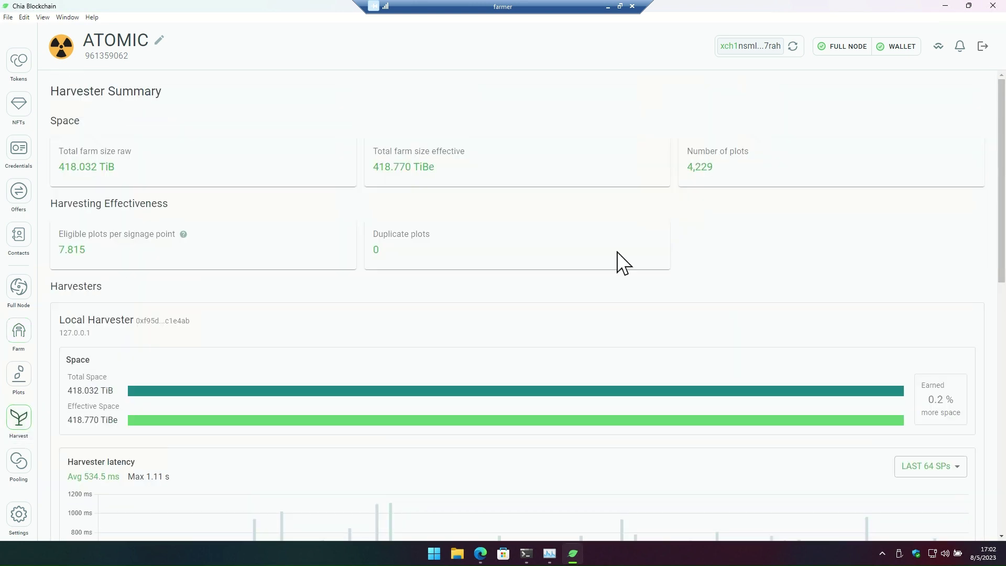
double_click(80, 391)
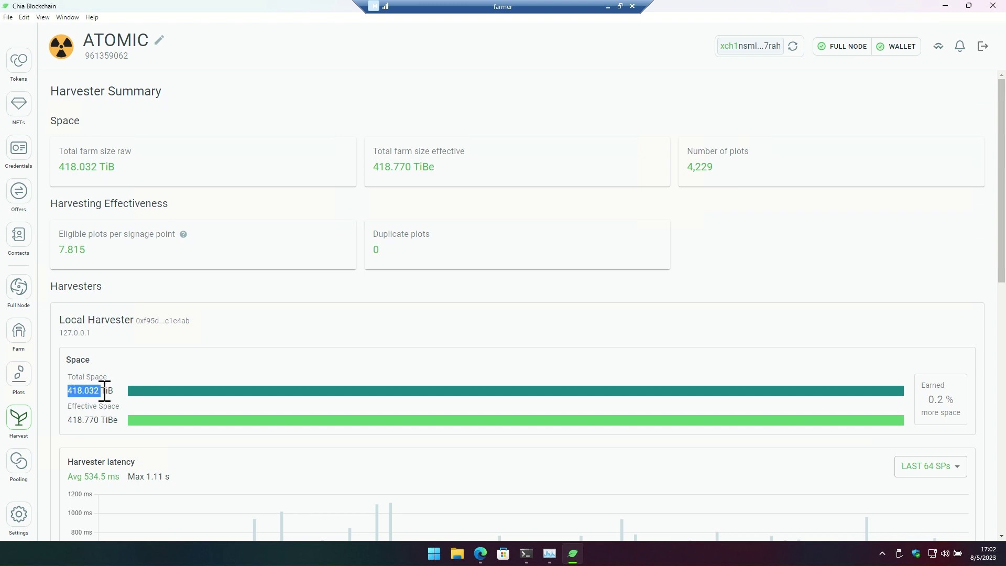
double_click(82, 420)
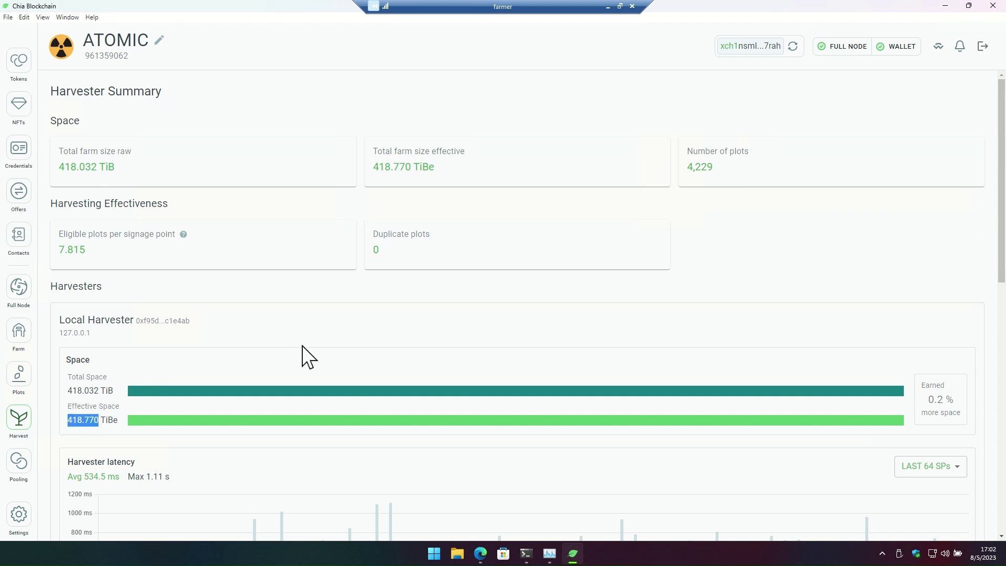
Scroll through the latency and Plot Sizes donut chart, then back to the top.
scroll(513, 362, "down", 5)
scroll(649, 373, "down", 5)
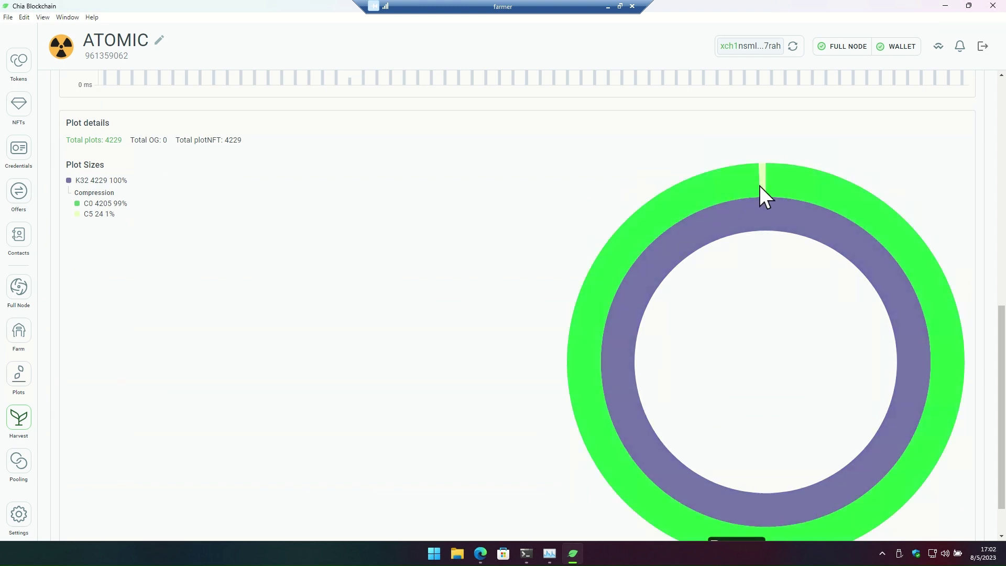
mouse_move(766, 181)
scroll(414, 319, "up", 5)
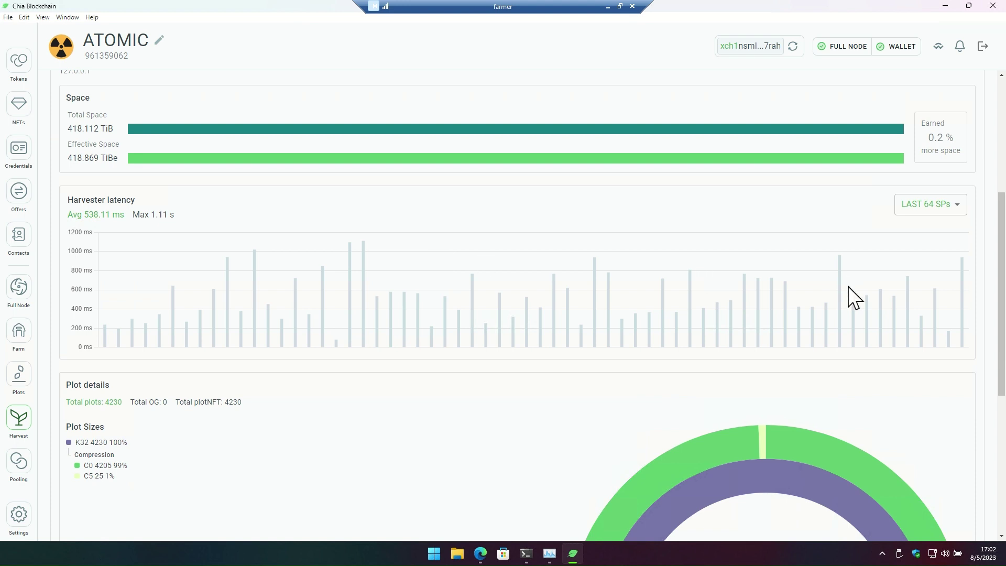
scroll(776, 319, "up", 5)
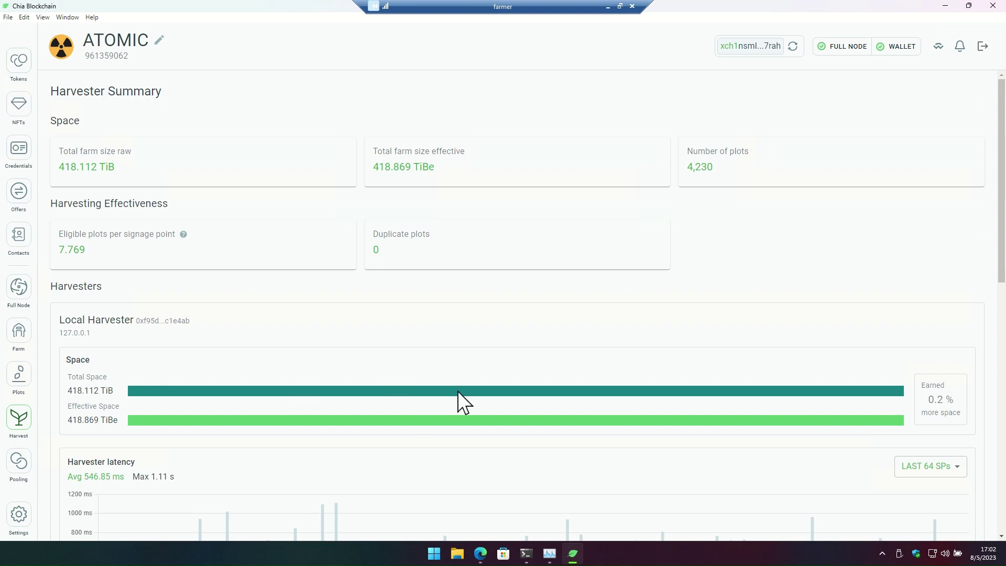
scroll(597, 350, "down", 10)
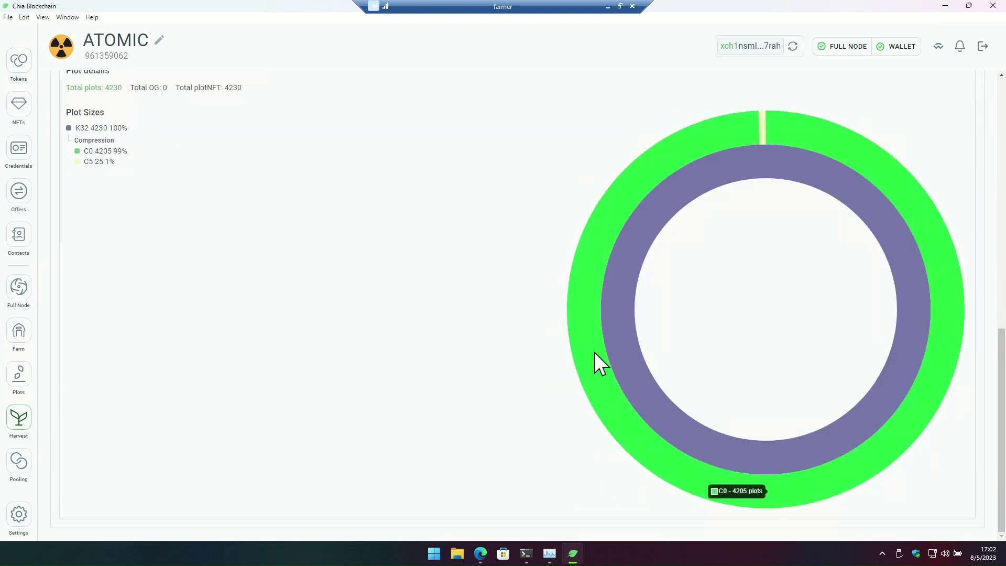
scroll(594, 356, "up", 12)
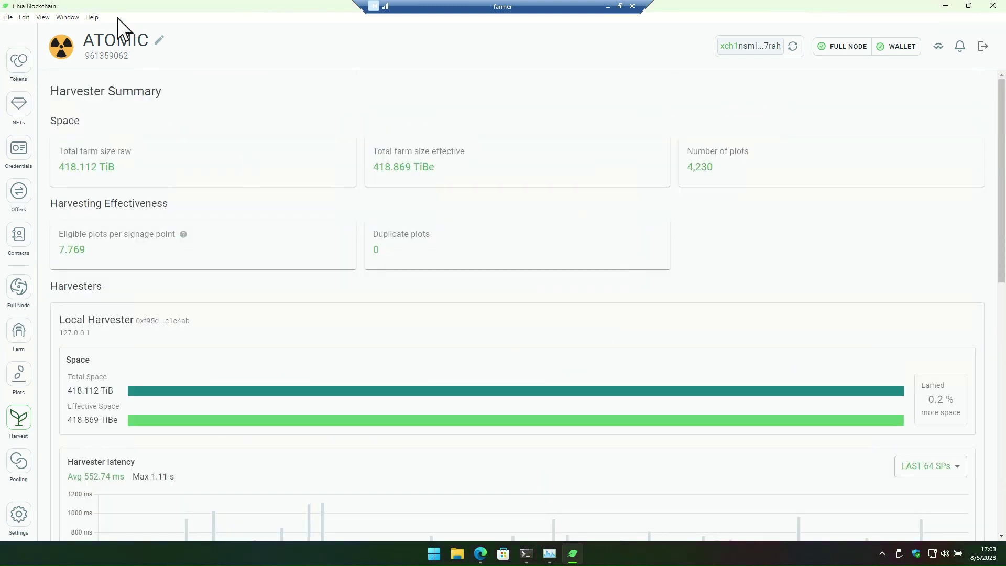
Confirm Chia Blockchain version 2.0.0rc3, then bring Task Manager's disk performance view forward.
left_click(93, 18)
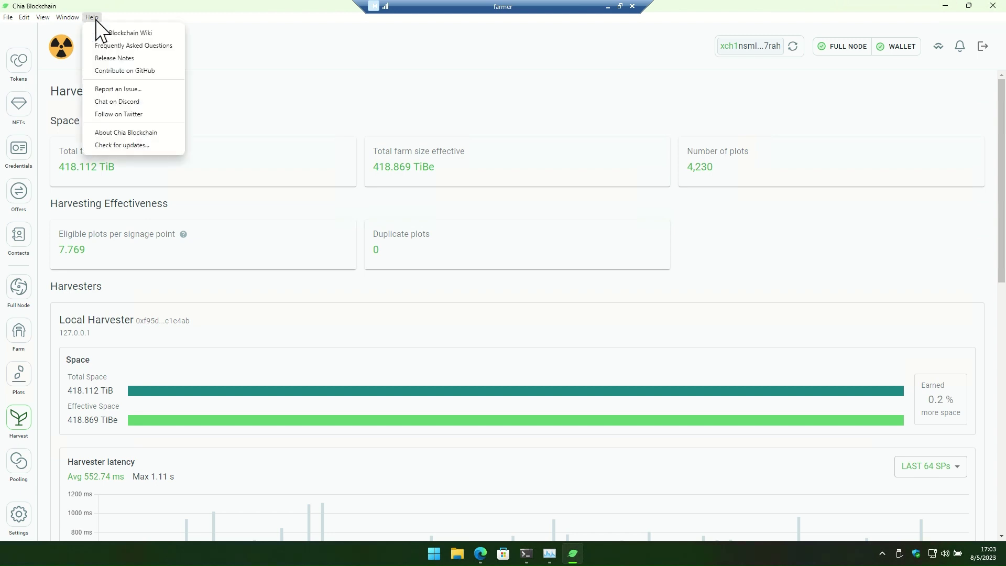
left_click(121, 134)
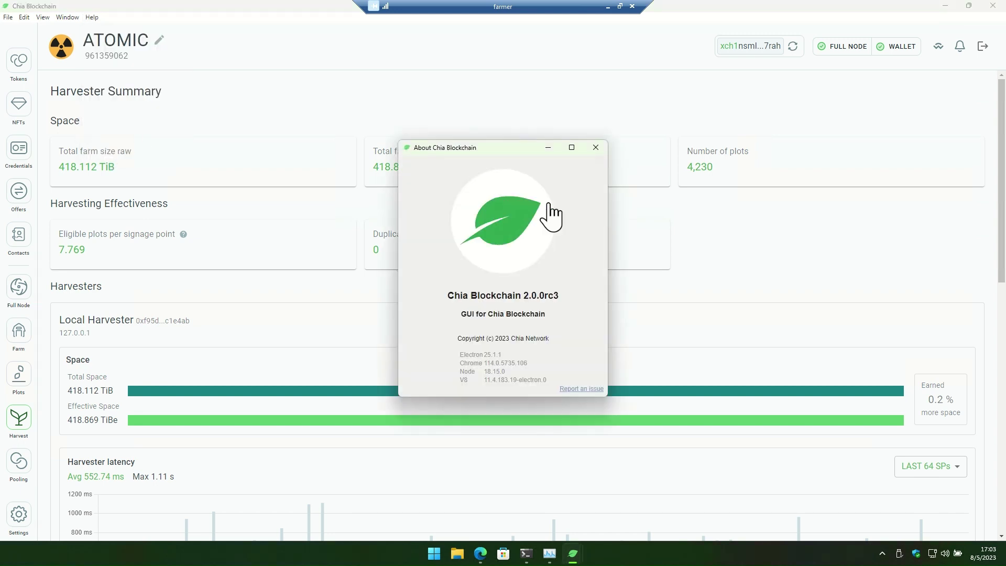
left_click(597, 148)
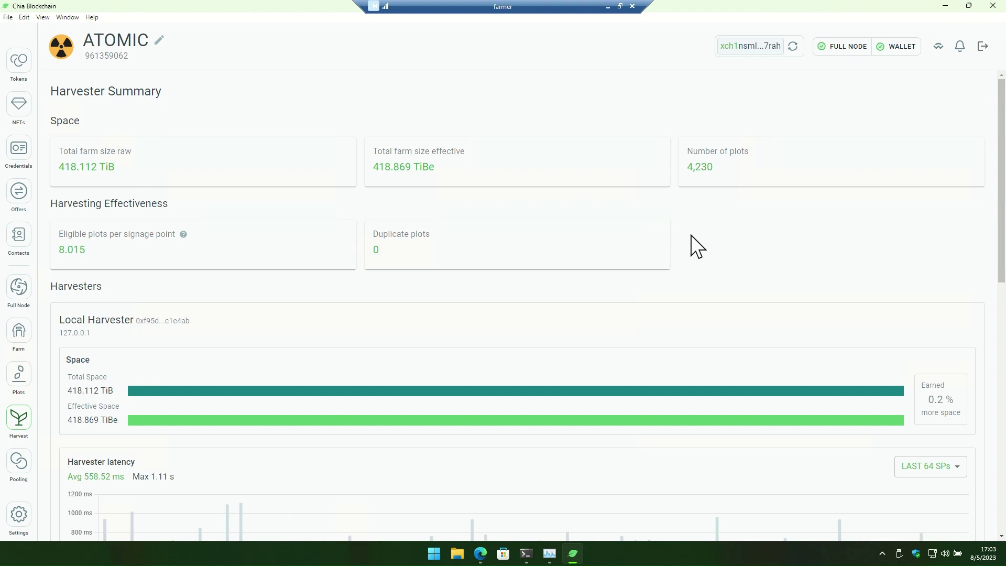
mouse_move(548, 559)
left_click(590, 508)
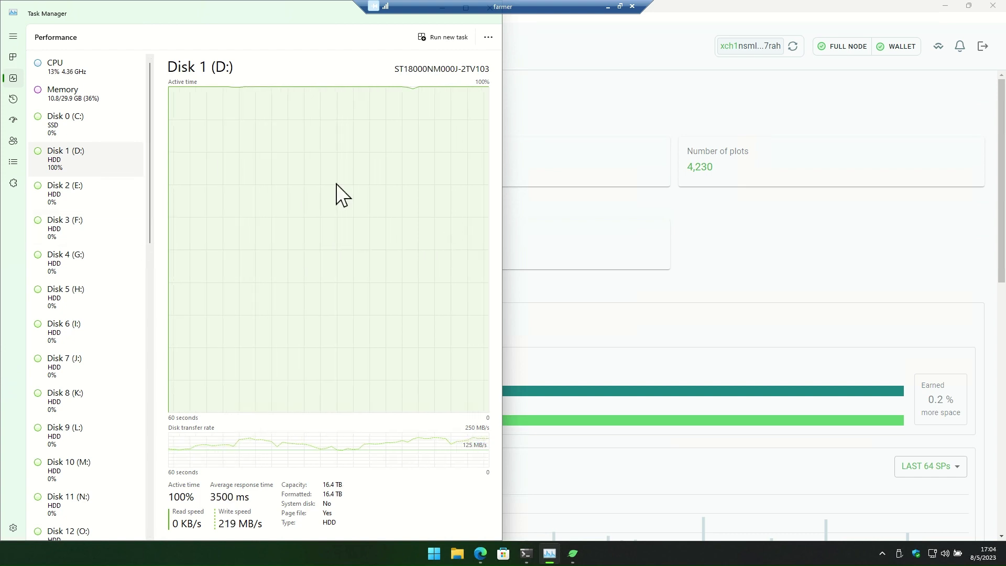
Show Task Manager's Ethernet throughput (1.8 Gbps receive) and bring the PowerShell terminal forward.
left_click_drag(150, 132, 141, 444)
left_click(95, 490)
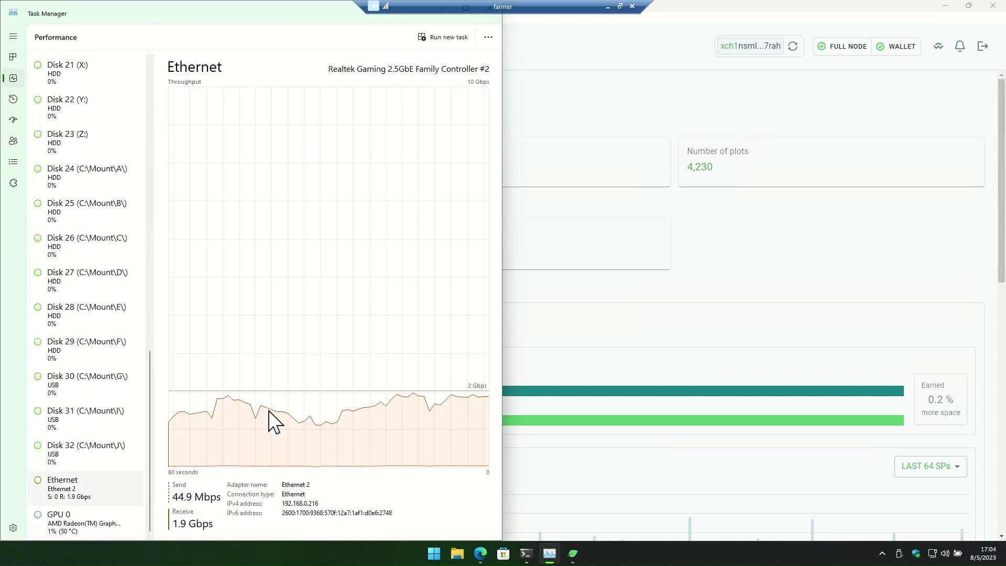
left_click(528, 557)
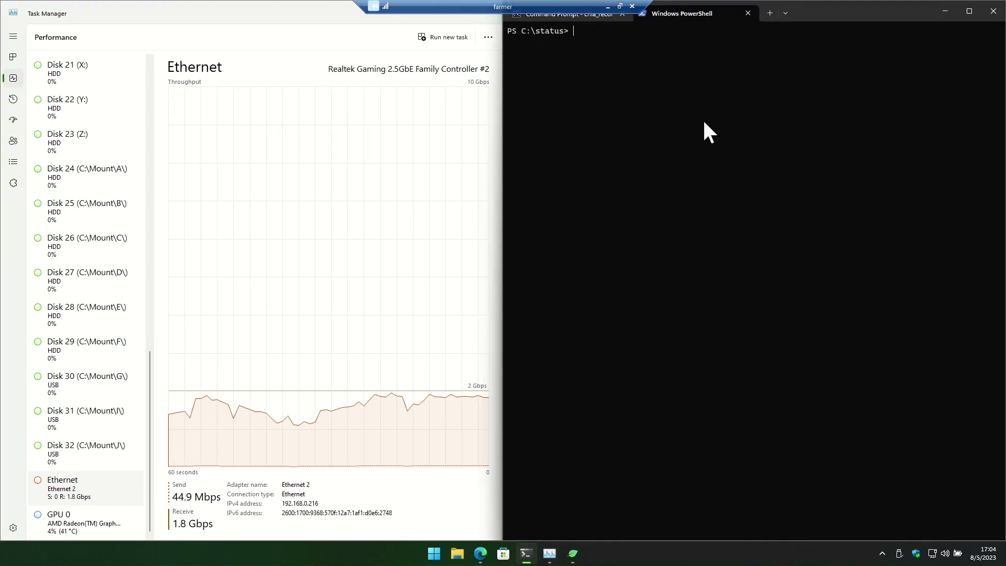
Switch Terminal to the Command Prompt log and set Task Manager's GPU 0 Copy graph to Compute 1.
left_click(583, 14)
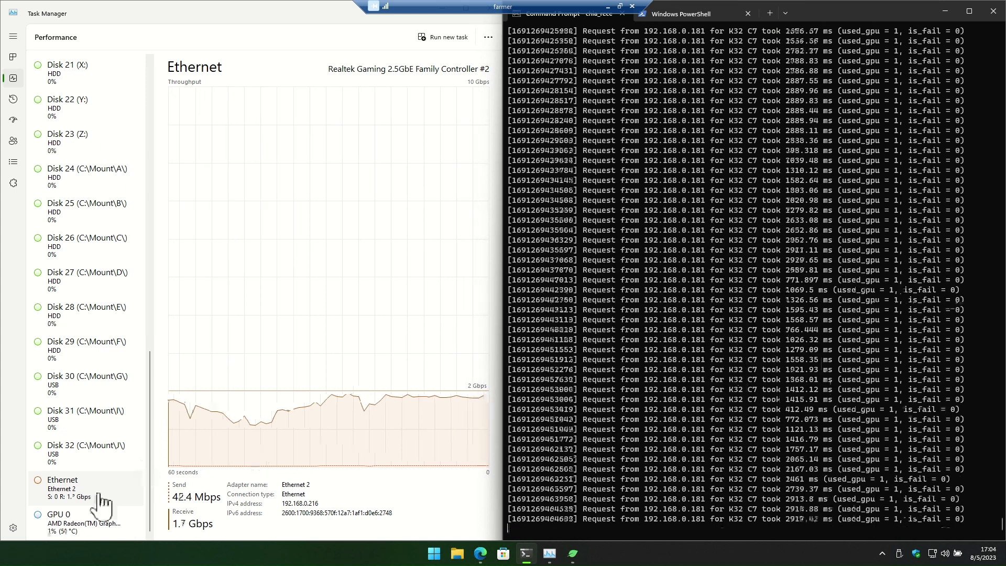
left_click(74, 527)
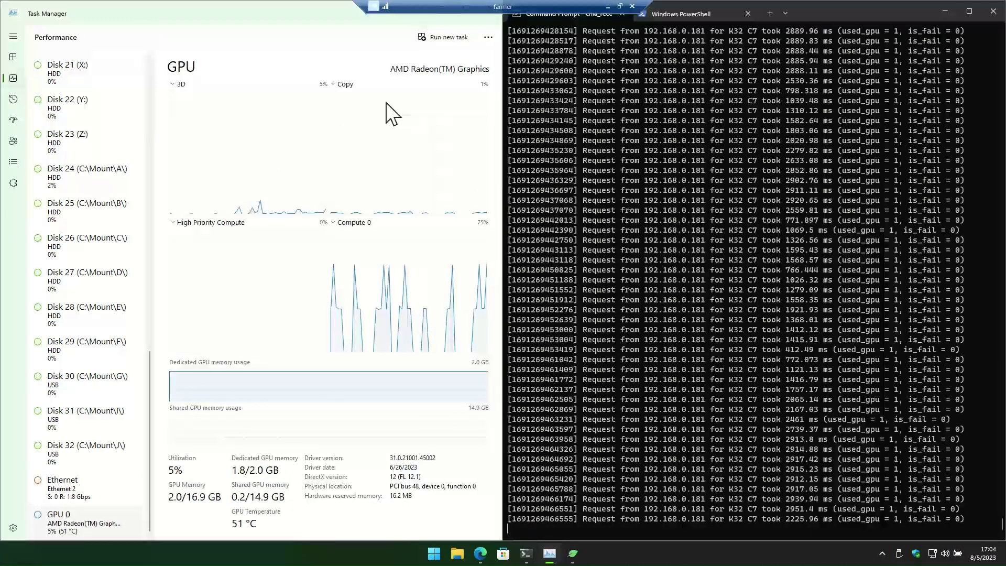
left_click(346, 84)
left_click(365, 142)
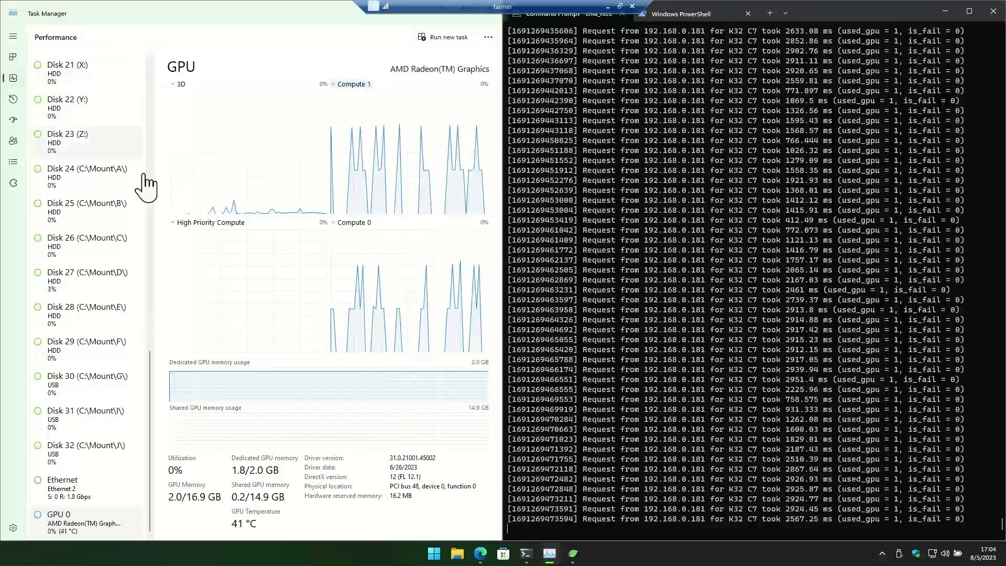
scroll(153, 198, "up", 10)
Jump to the top of the Performance sidebar to show the Ryzen 7 5700G CPU graphs.
scroll(154, 153, "up", 7)
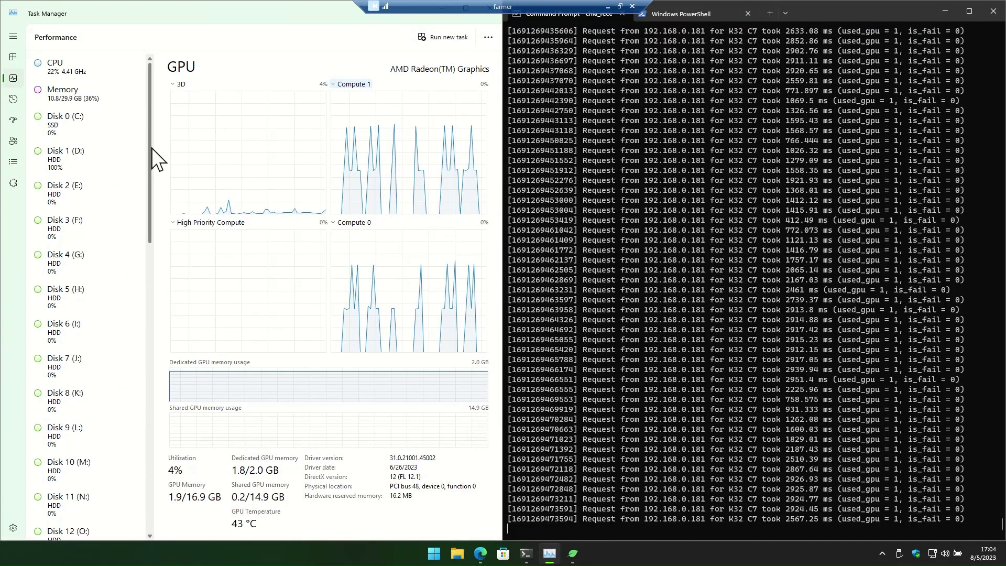
key("Home")
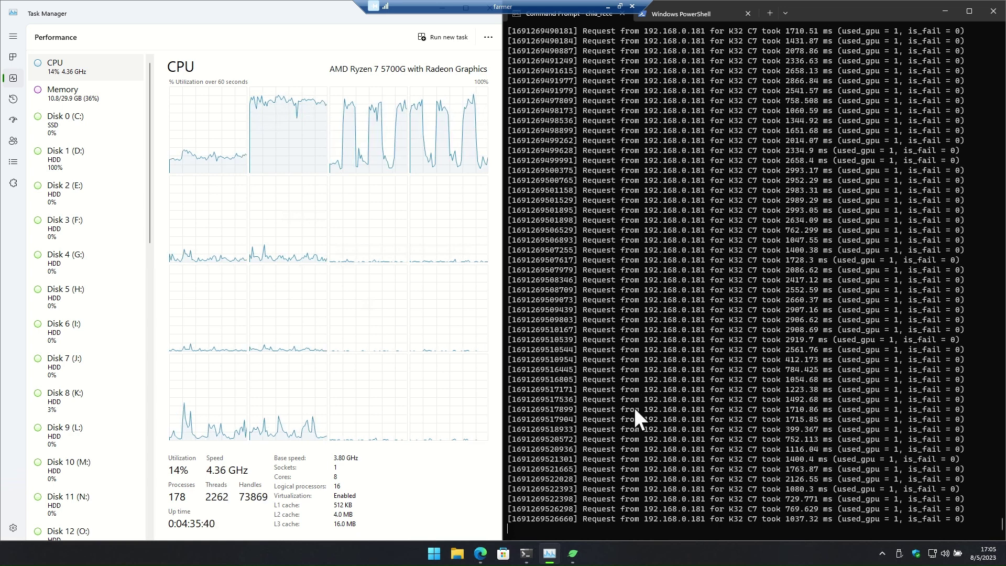
mouse_move(479, 558)
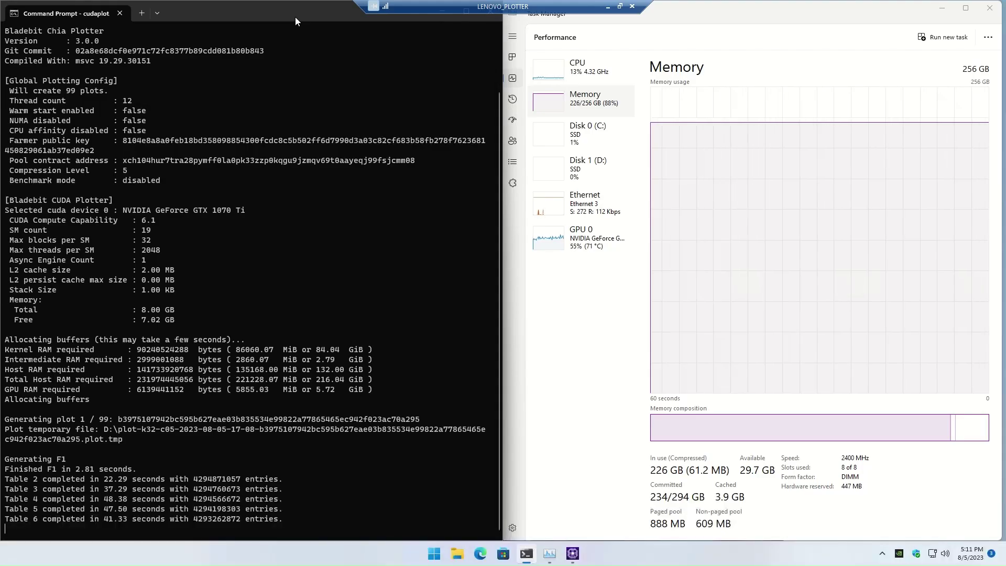
Scroll the Command Prompt output up and back down to review the cudaplot command.
scroll(324, 272, "up", 3)
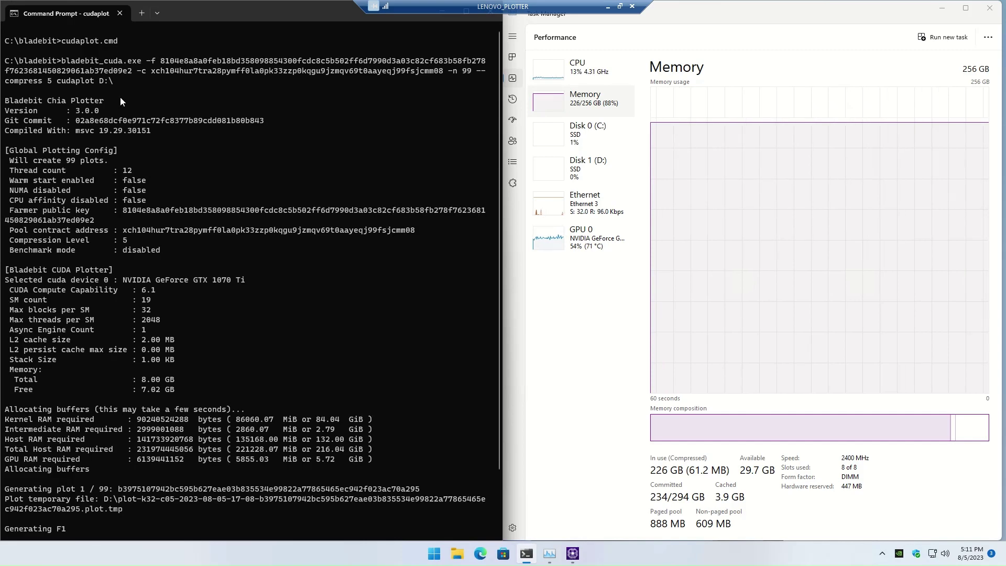
scroll(230, 189, "down", 3)
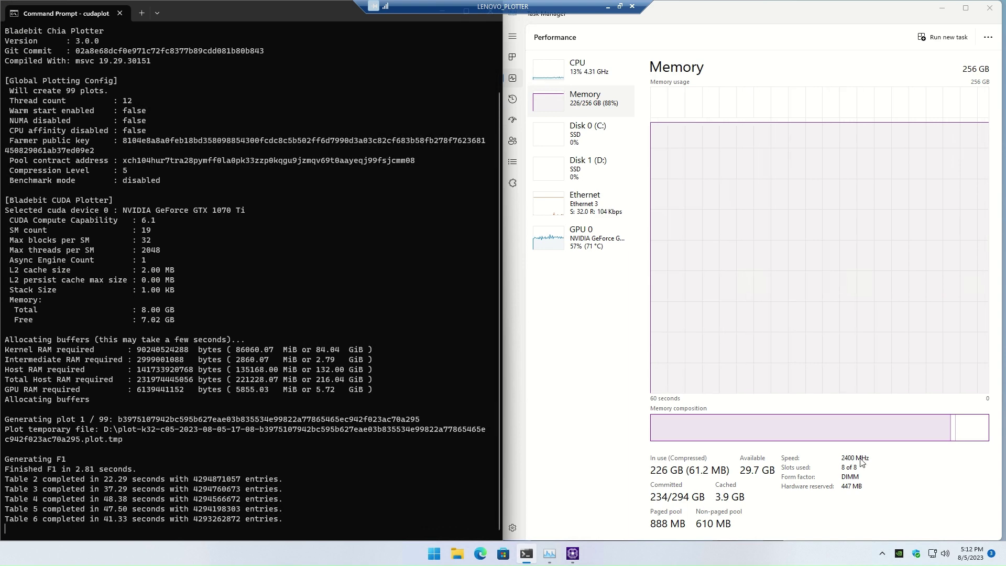
View the CPU page, then the GPU 0 page, and open the second GPU graph's engine dropdown.
left_click(592, 71)
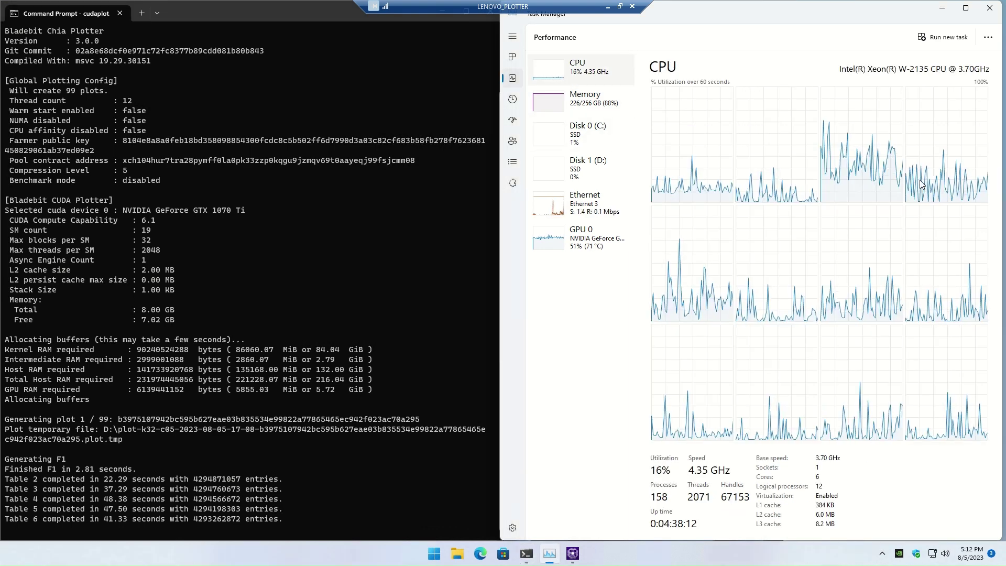
left_click(593, 243)
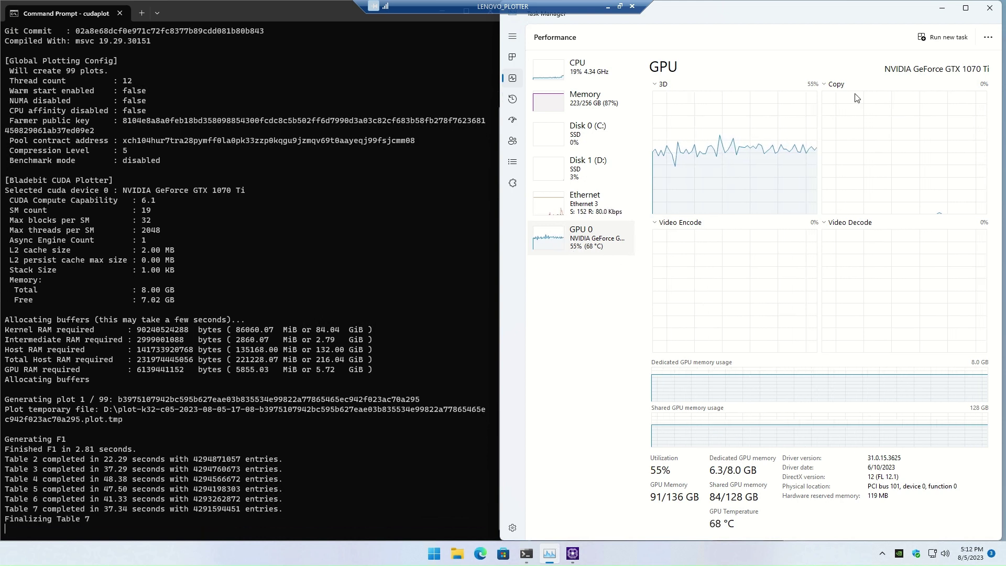
left_click(837, 84)
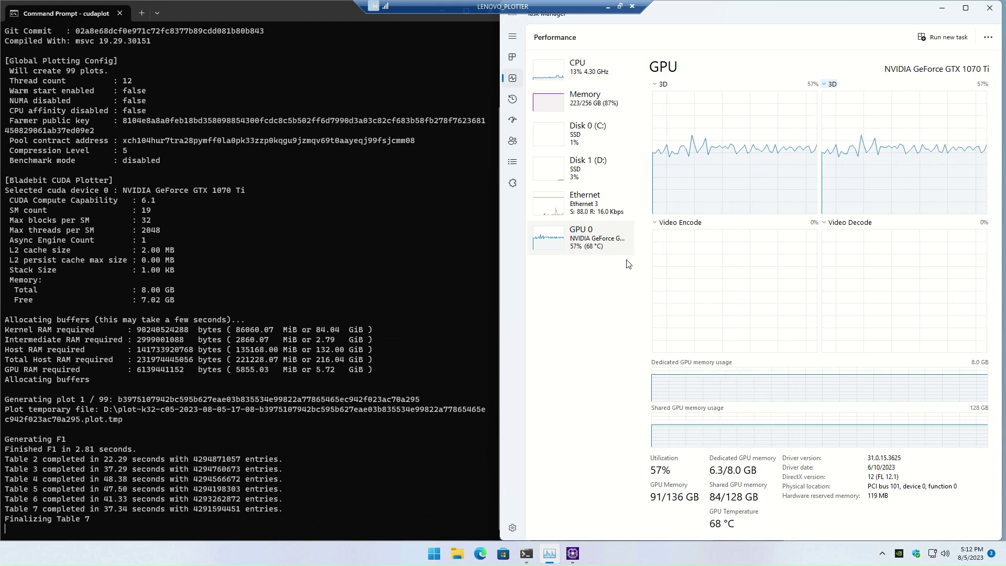
After checking the CPU and memory pages, highlight 'NVIDIA GeForce GTX 1070 Ti' in the plotter output.
left_click(581, 68)
left_click(593, 100)
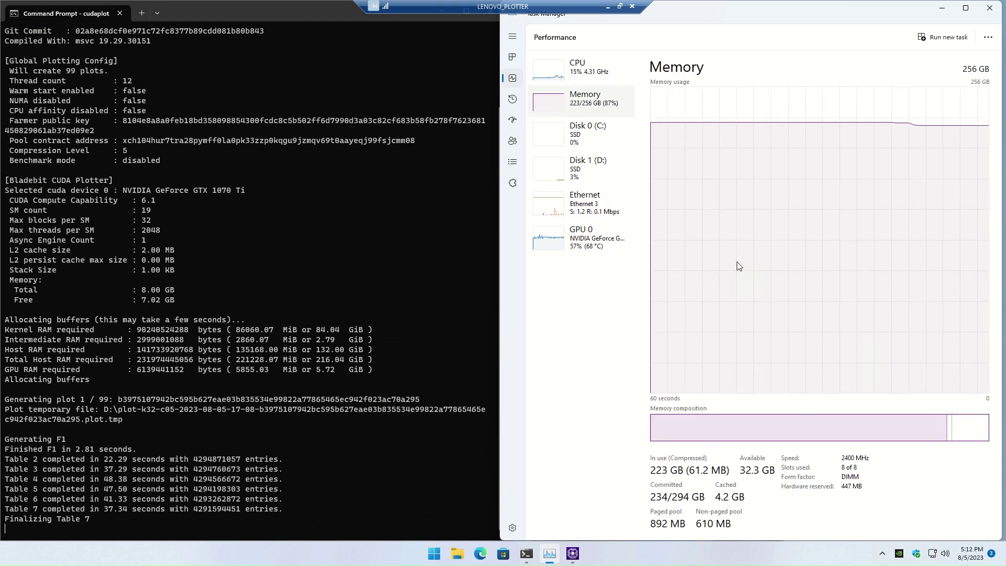
left_click(286, 9)
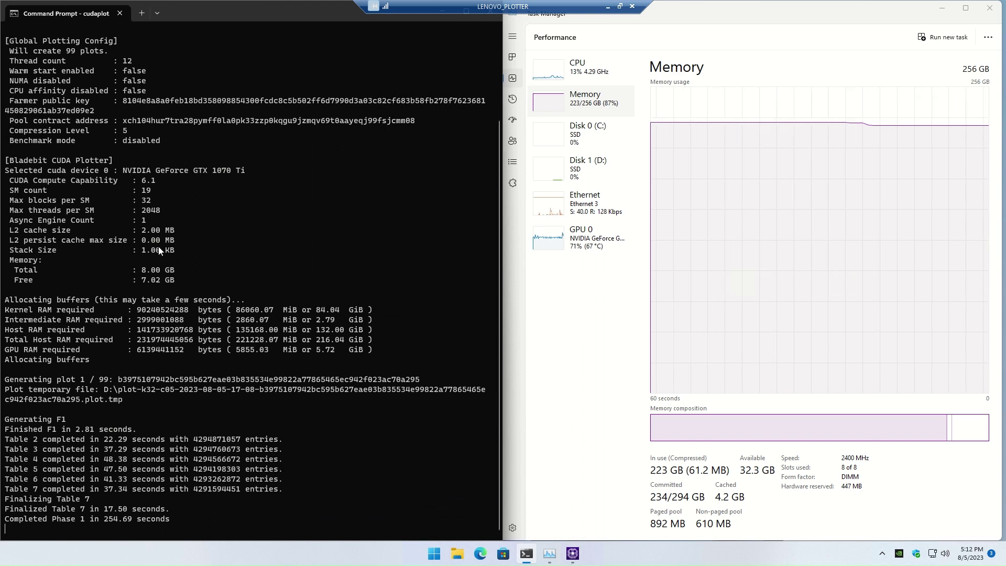
left_click_drag(142, 185, 159, 182)
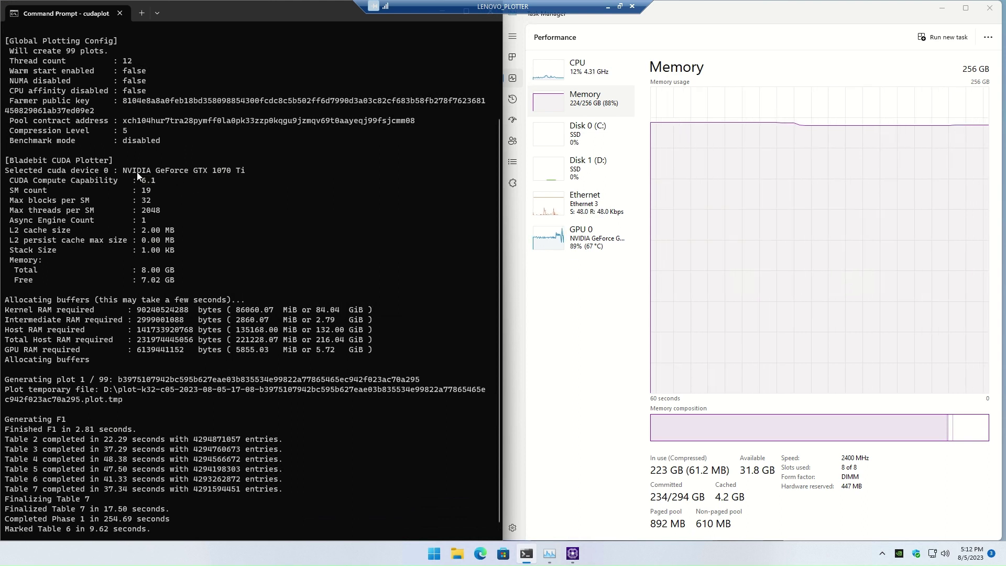
left_click_drag(124, 172, 250, 177)
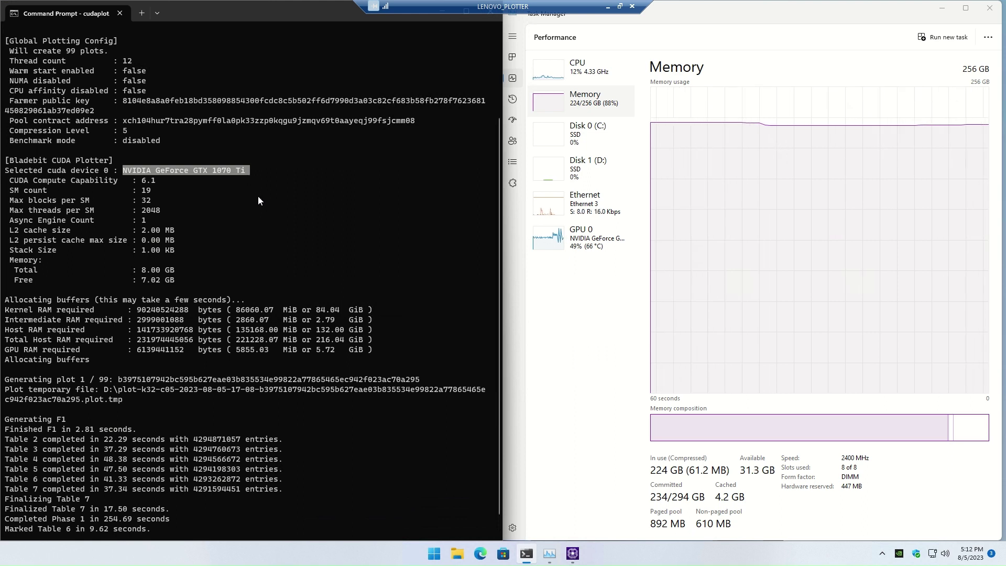
left_click(250, 197)
left_click_drag(126, 171, 243, 174)
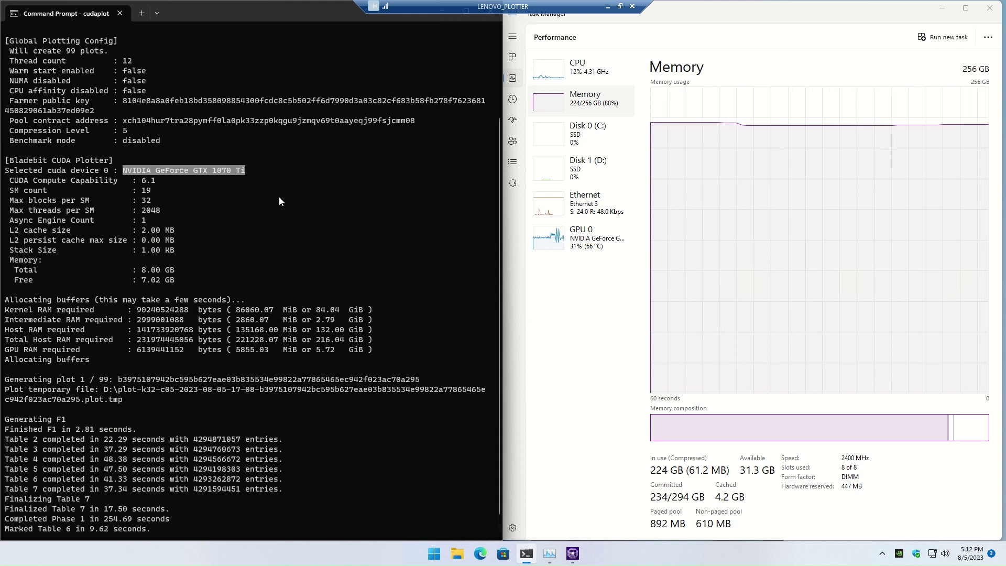
Recheck the GPU 0 and memory pages, then bring CPU-Z forward and nudge its window.
left_click(593, 244)
left_click(585, 99)
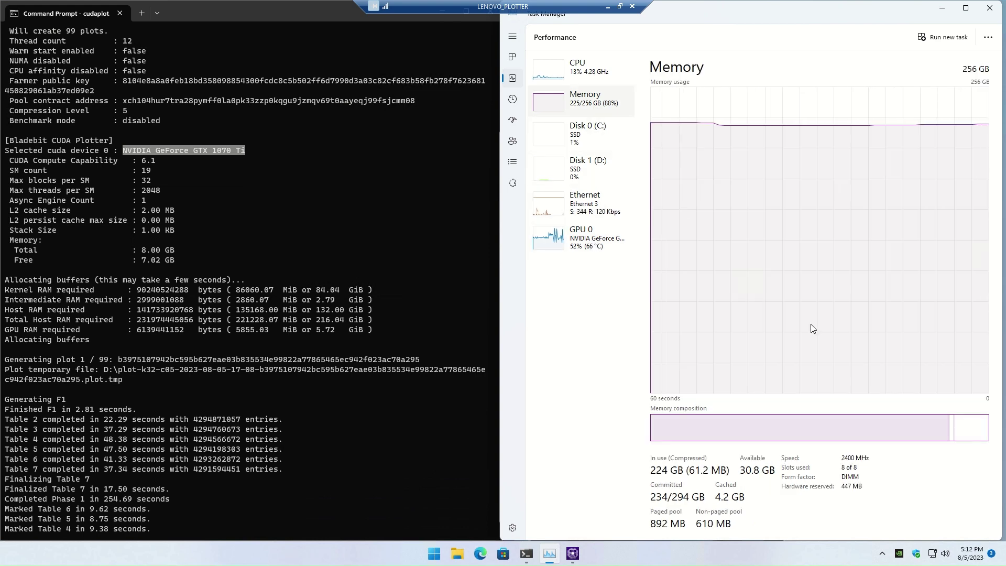
left_click(573, 553)
left_click_drag(461, 170, 477, 180)
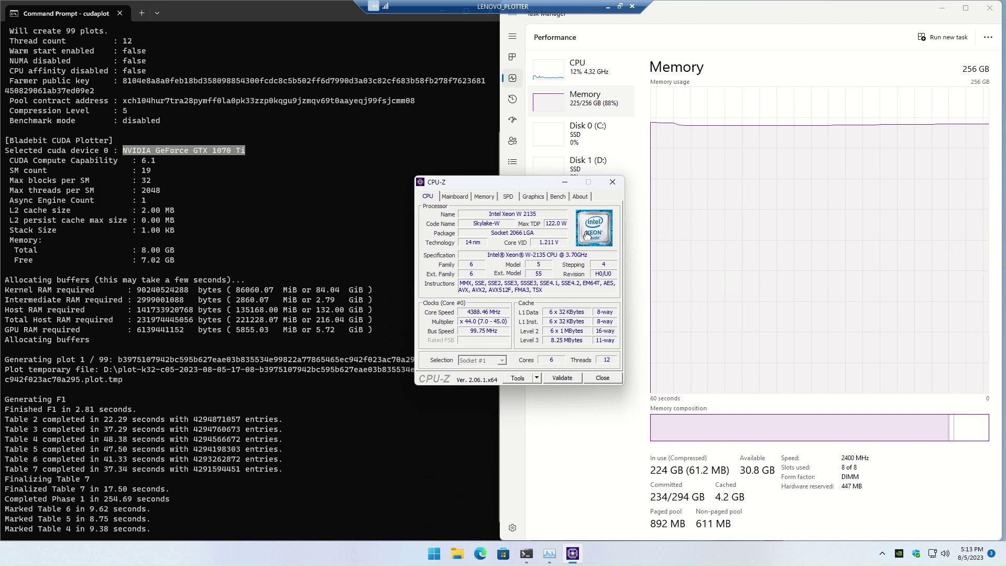
Review CPU-Z's Mainboard tab, the SPD modules in Slots #8 and #6, then the Graphics tab.
left_click(459, 201)
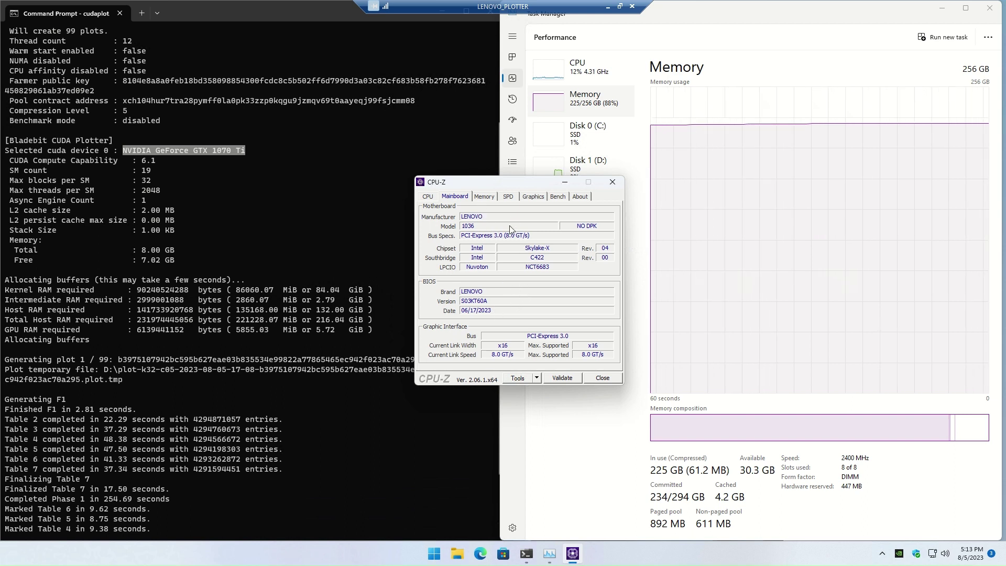
left_click(511, 197)
left_click(458, 219)
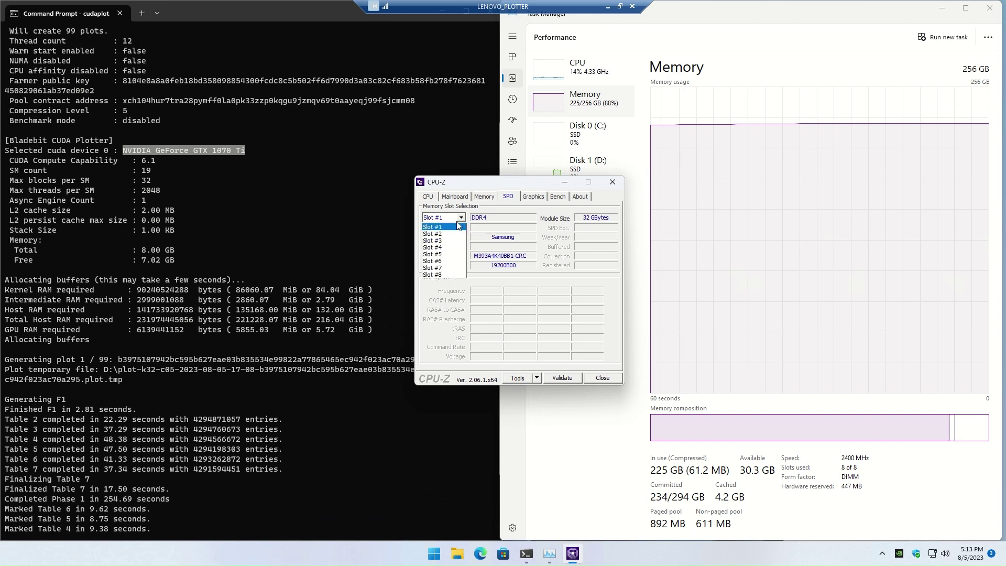
left_click(443, 275)
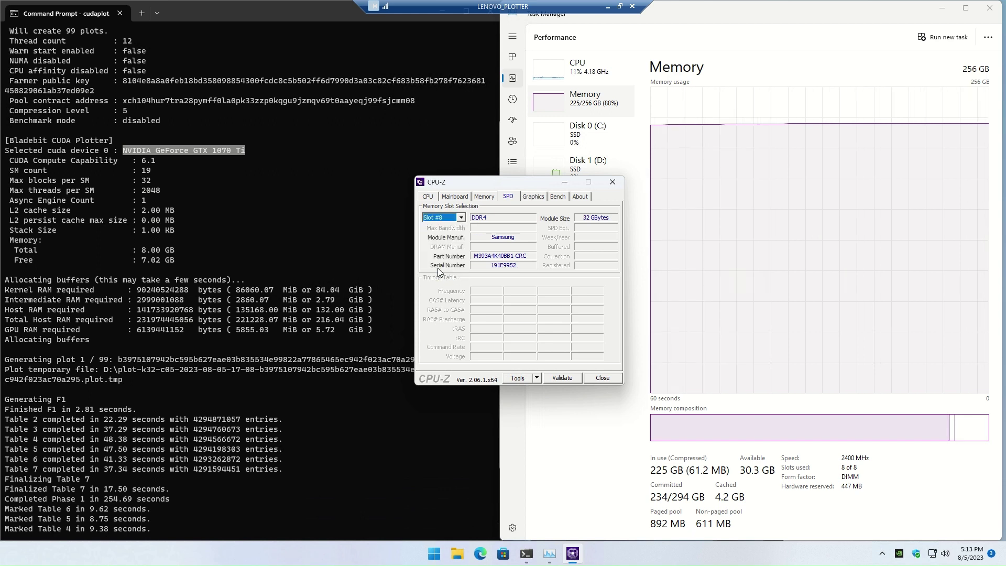
key("Up")
key("Up")
key("Up")
key("Up")
key("Up")
key("Up")
left_click(534, 197)
Glance back at SPD, close CPU-Z, and scroll the console to the Phase 2 and compression lines.
left_click(508, 196)
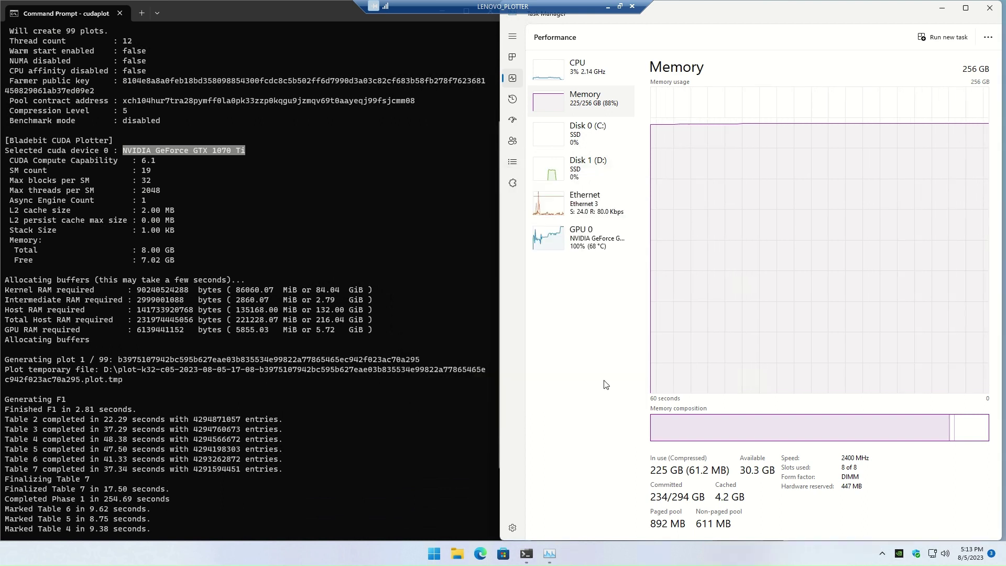
left_click(603, 378)
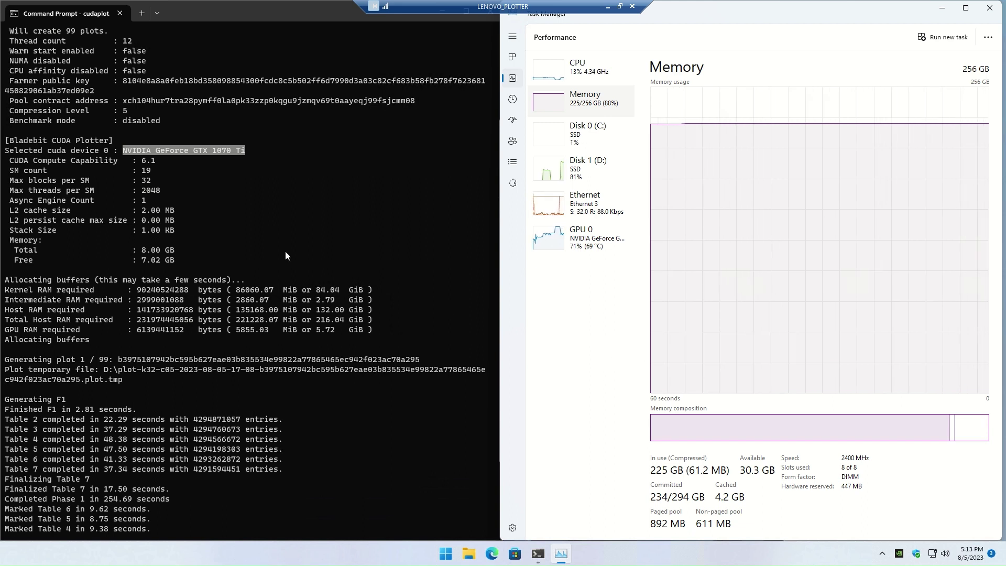
scroll(166, 420, "down", 4)
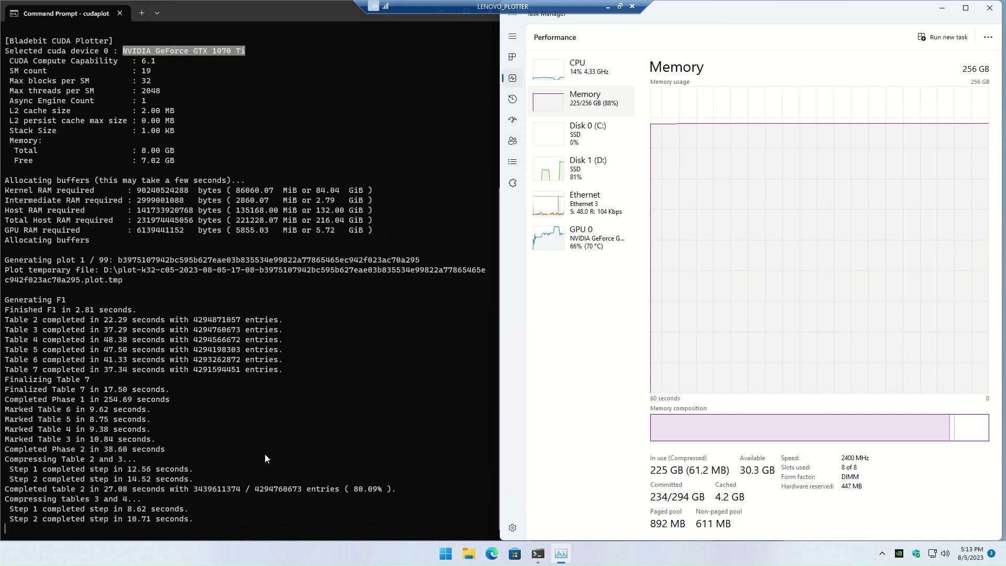
scroll(290, 447, "up", 4)
scroll(290, 450, "up", 5)
scroll(213, 405, "down", 8)
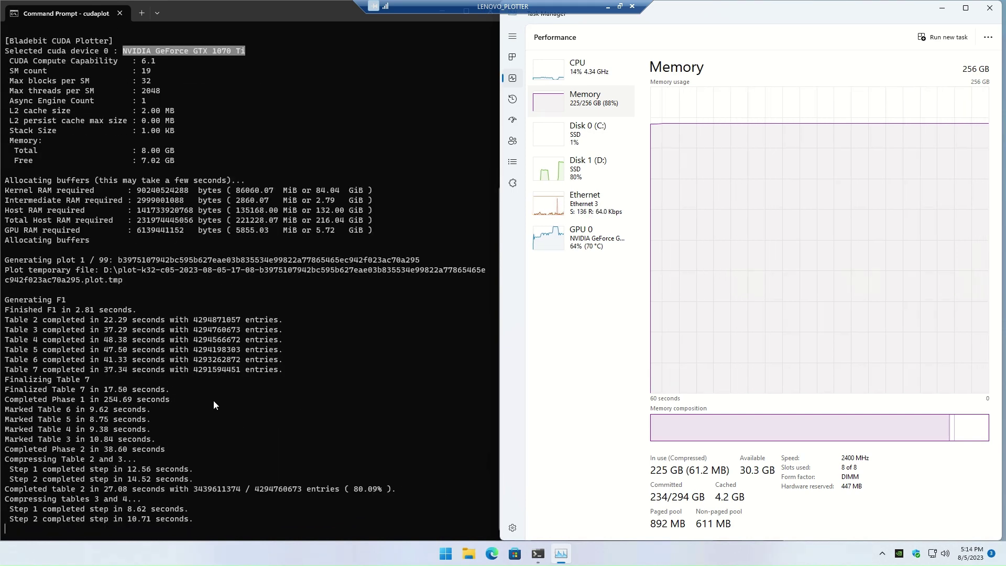